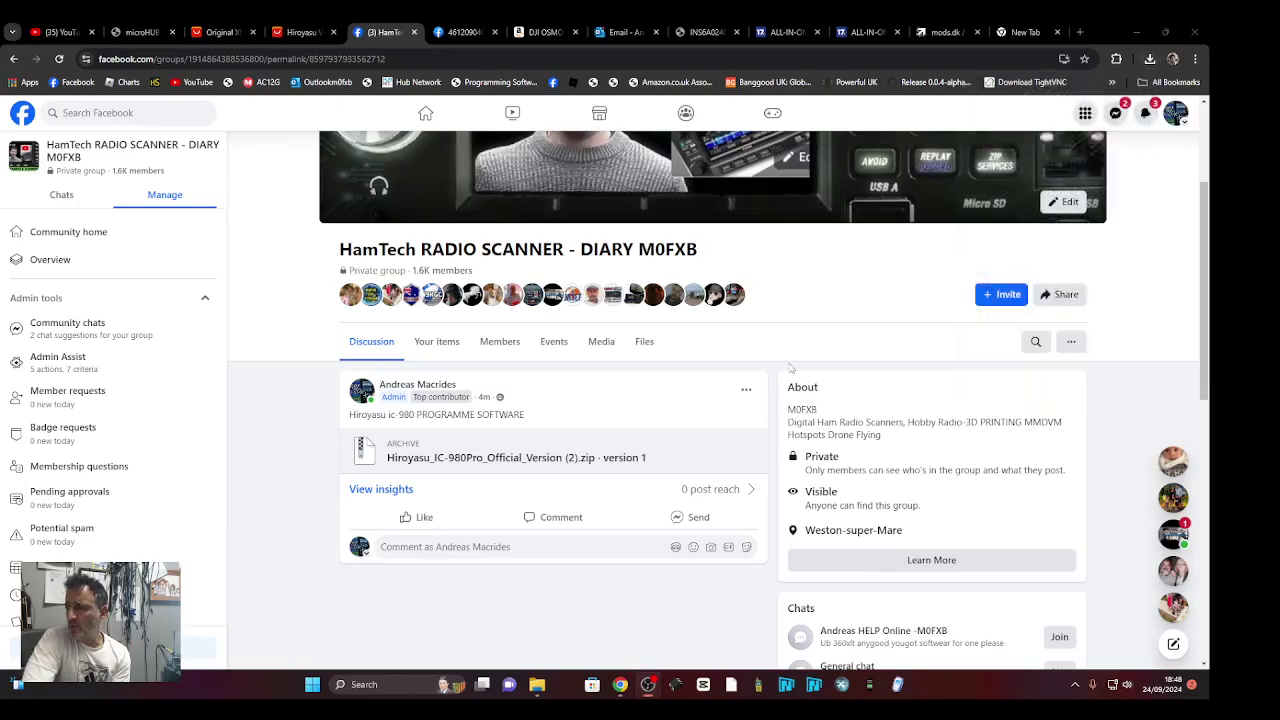
# Install Hiroyasu IC-980Pro from the downloaded Hiroyasu_IC-980Pro_Official_Version (4).zip with the default destination and Start Menu folder, and launch it
pyautogui.click(1149, 60)
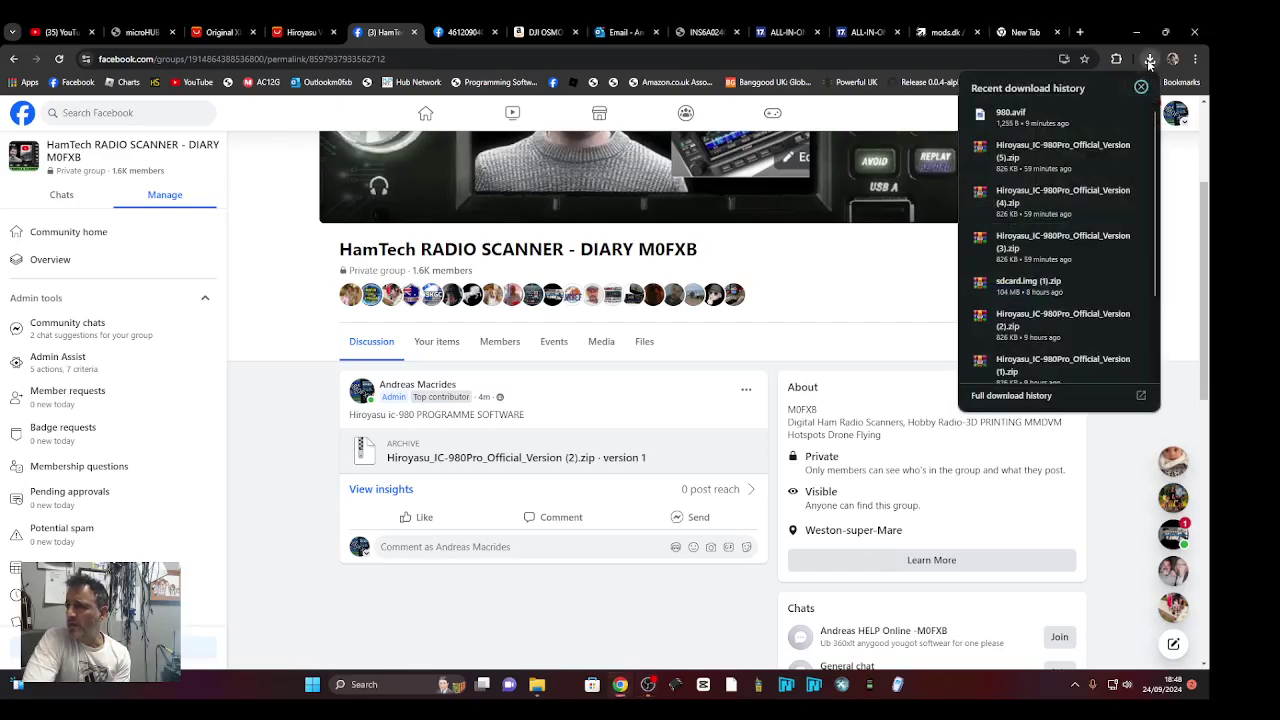
pyautogui.click(1027, 203)
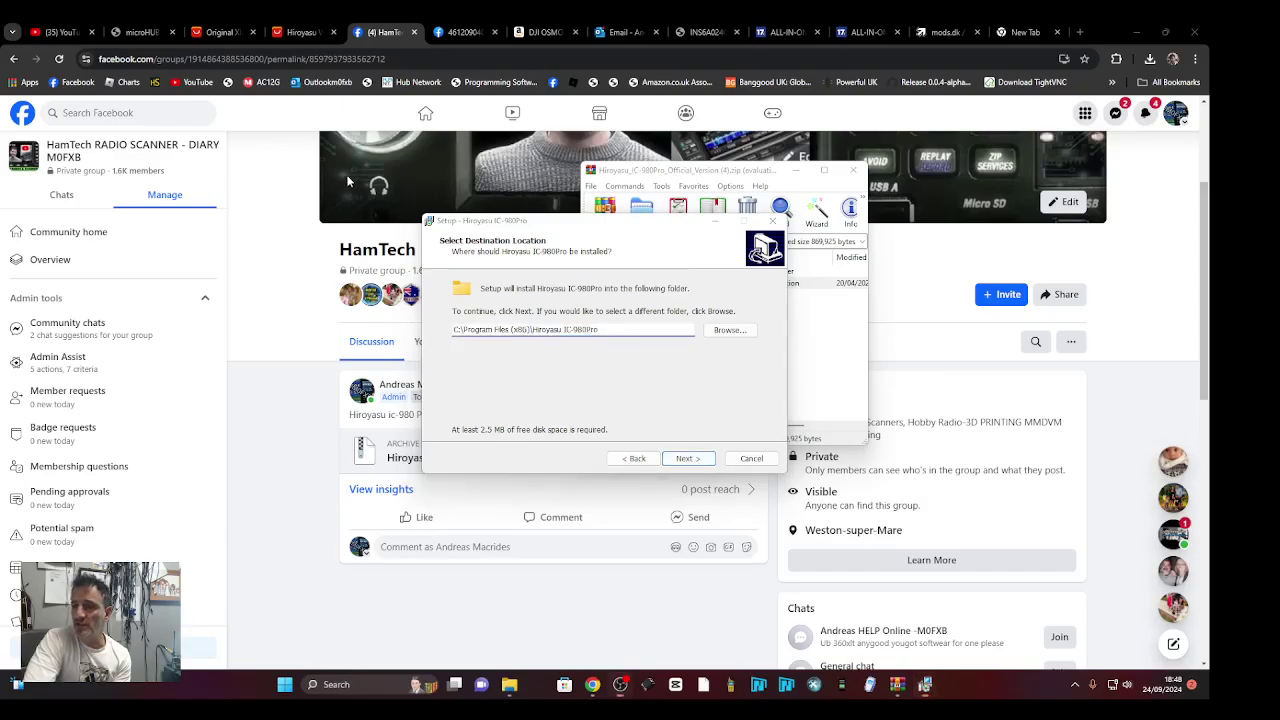
pyautogui.click(688, 458)
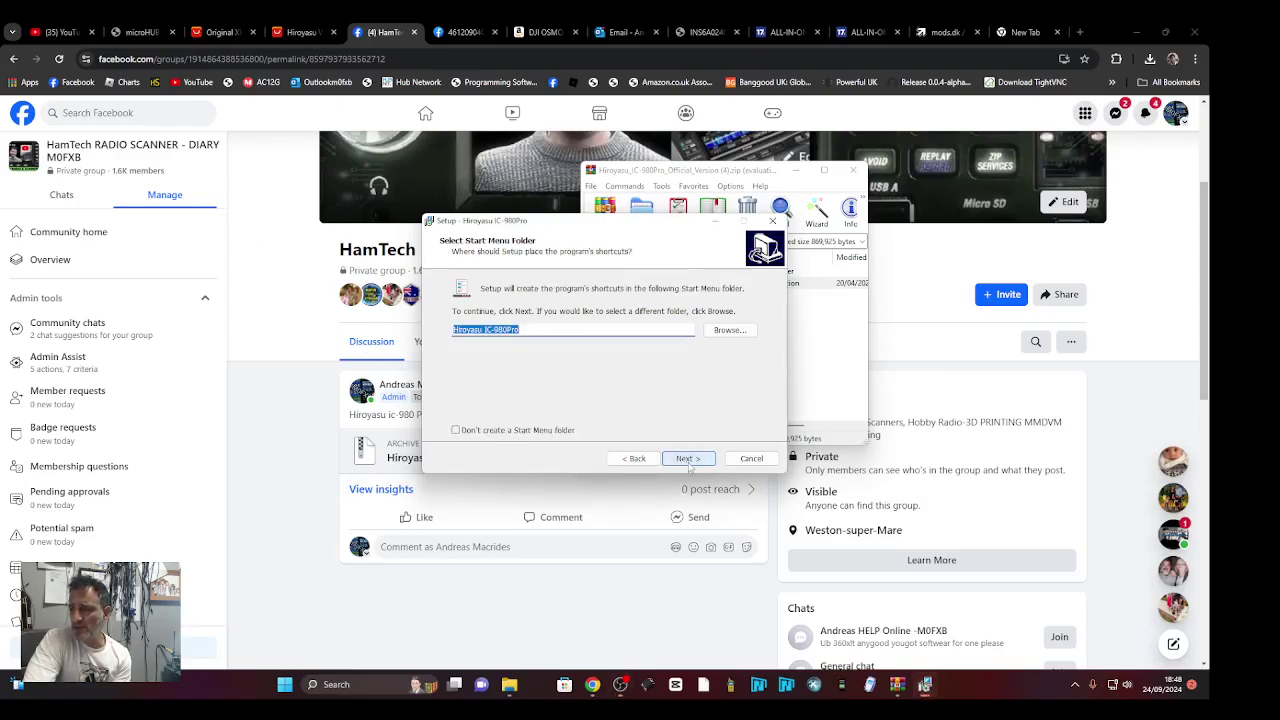
pyautogui.click(456, 430)
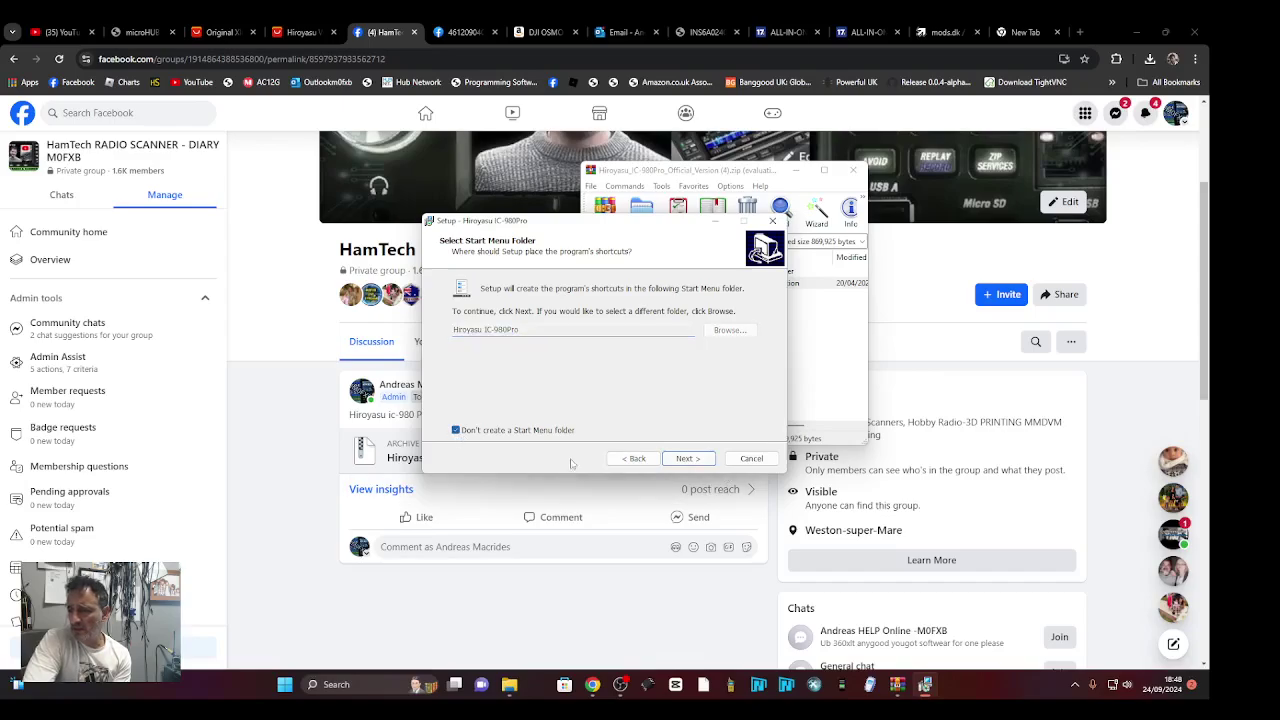
pyautogui.click(456, 430)
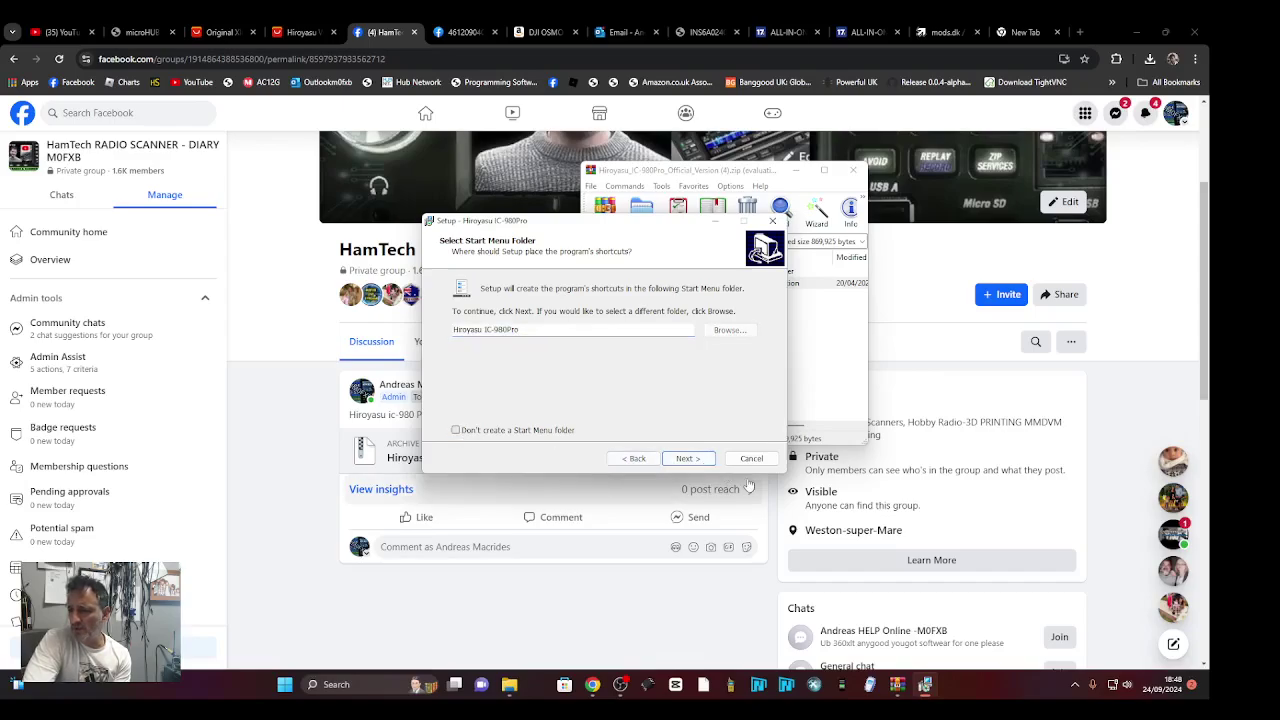
pyautogui.click(688, 458)
pyautogui.click(688, 458)
pyautogui.click(688, 458)
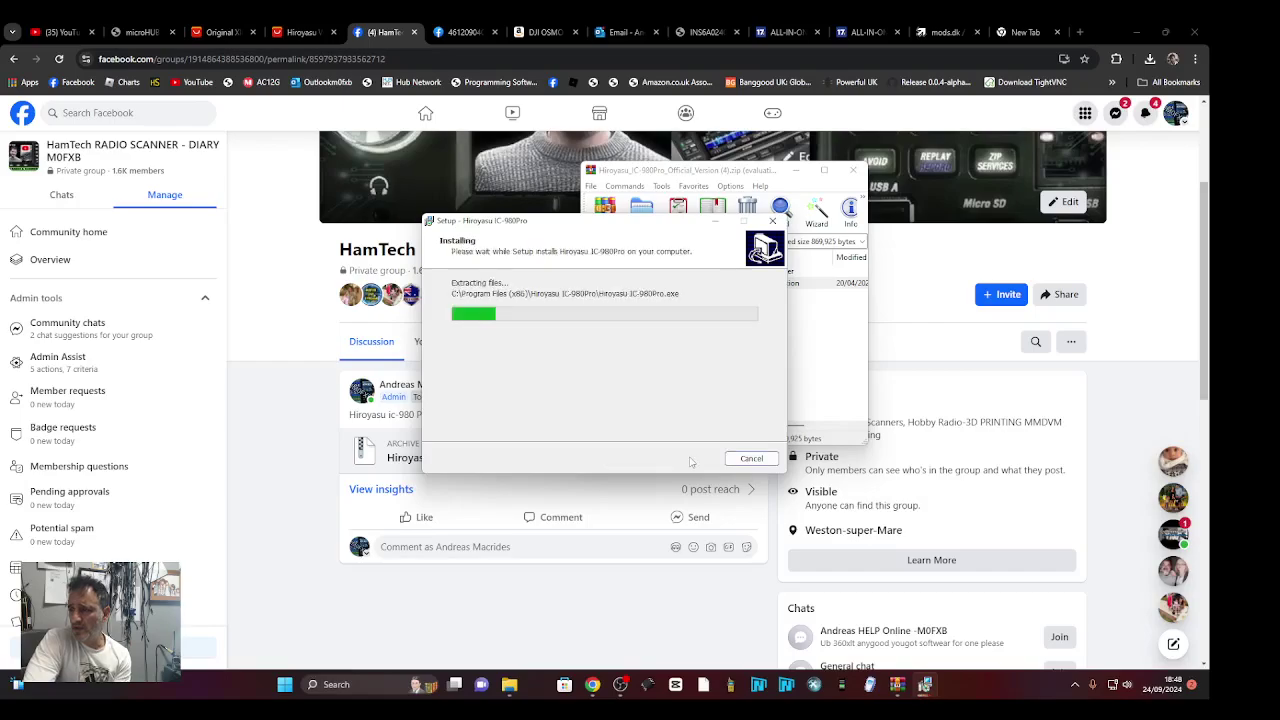
pyautogui.click(689, 459)
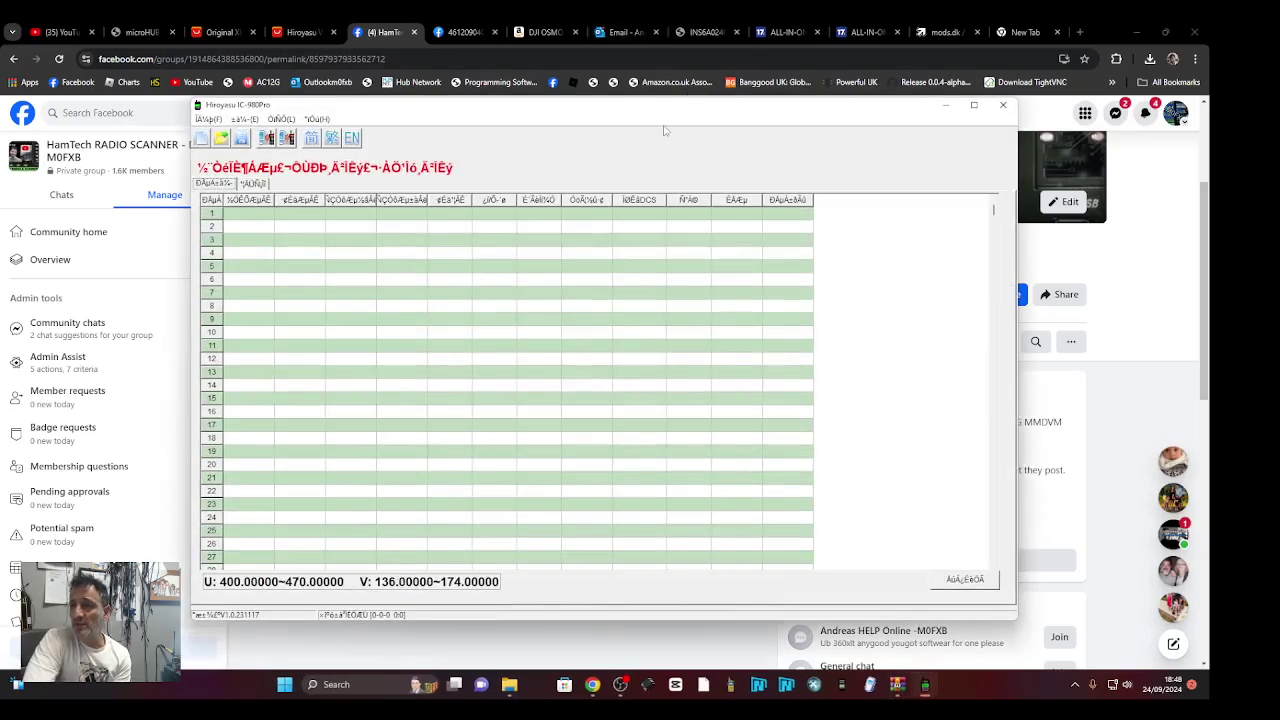
# Switch the Hiroyasu IC-980Pro interface language to English and check the language selection
pyautogui.moveTo(668, 109); pyautogui.dragTo(754, 138)
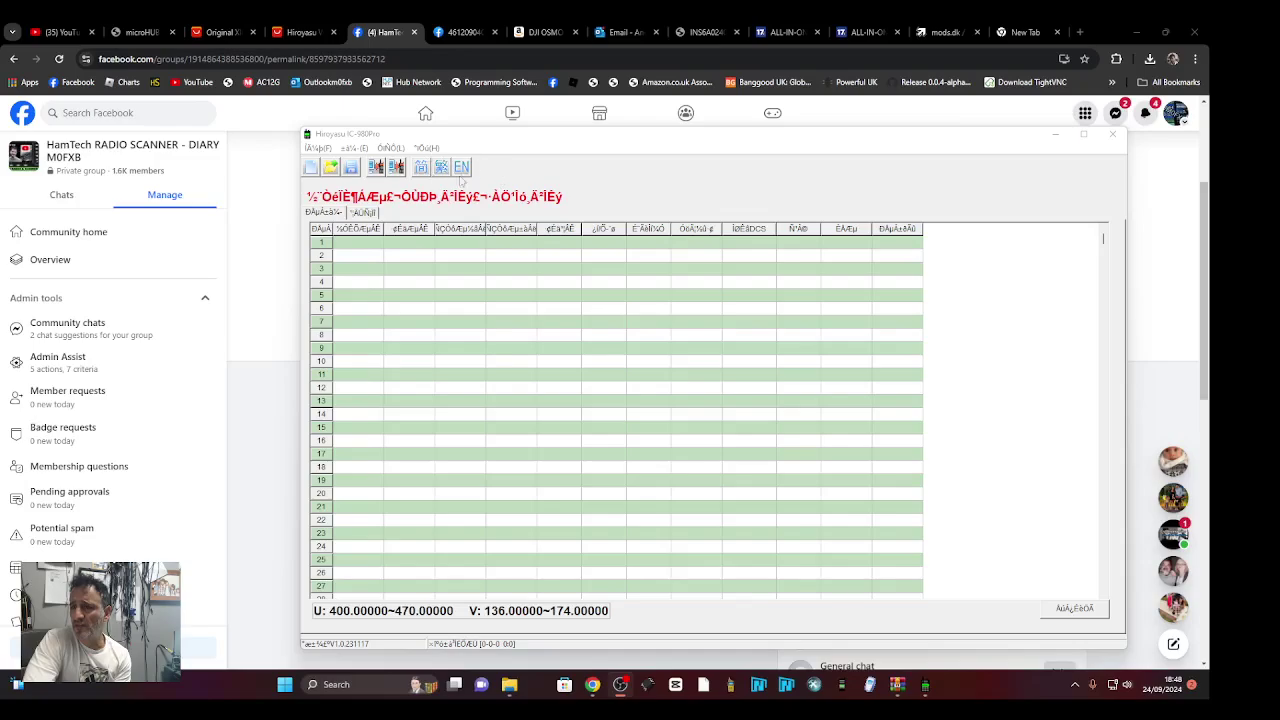
pyautogui.click(463, 168)
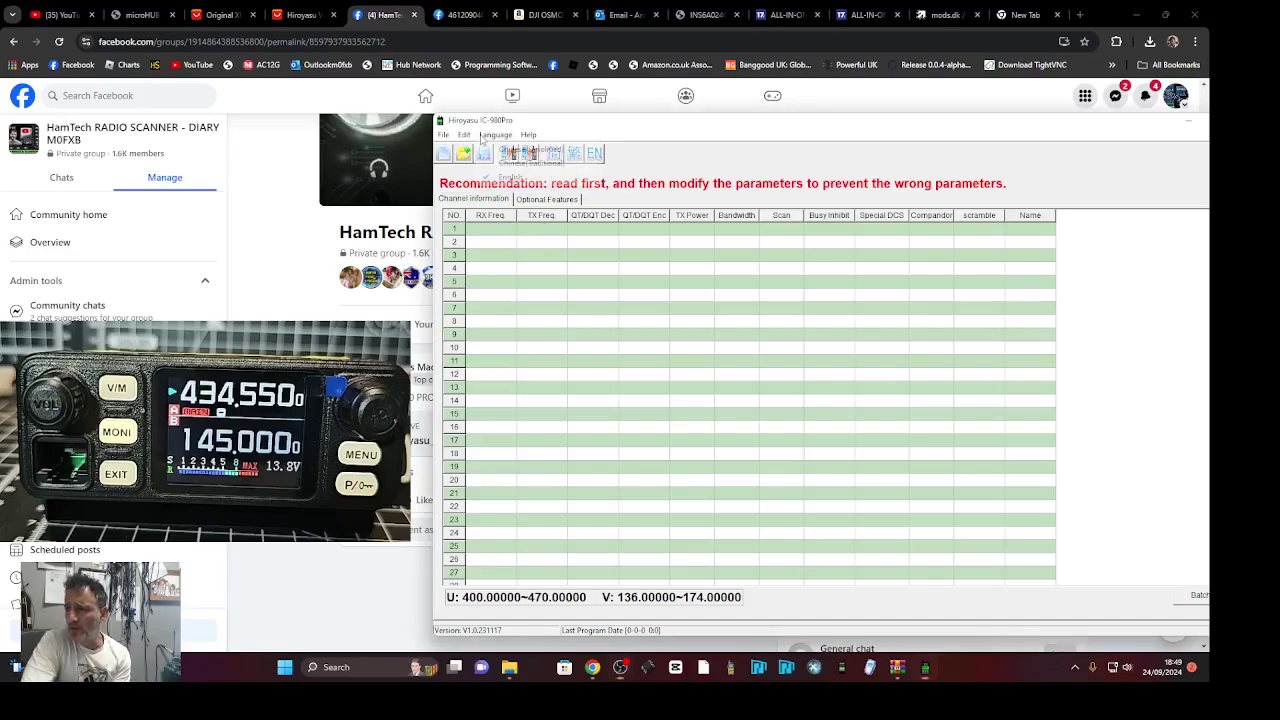
pyautogui.click(488, 136)
pyautogui.click(491, 136)
pyautogui.click(491, 136)
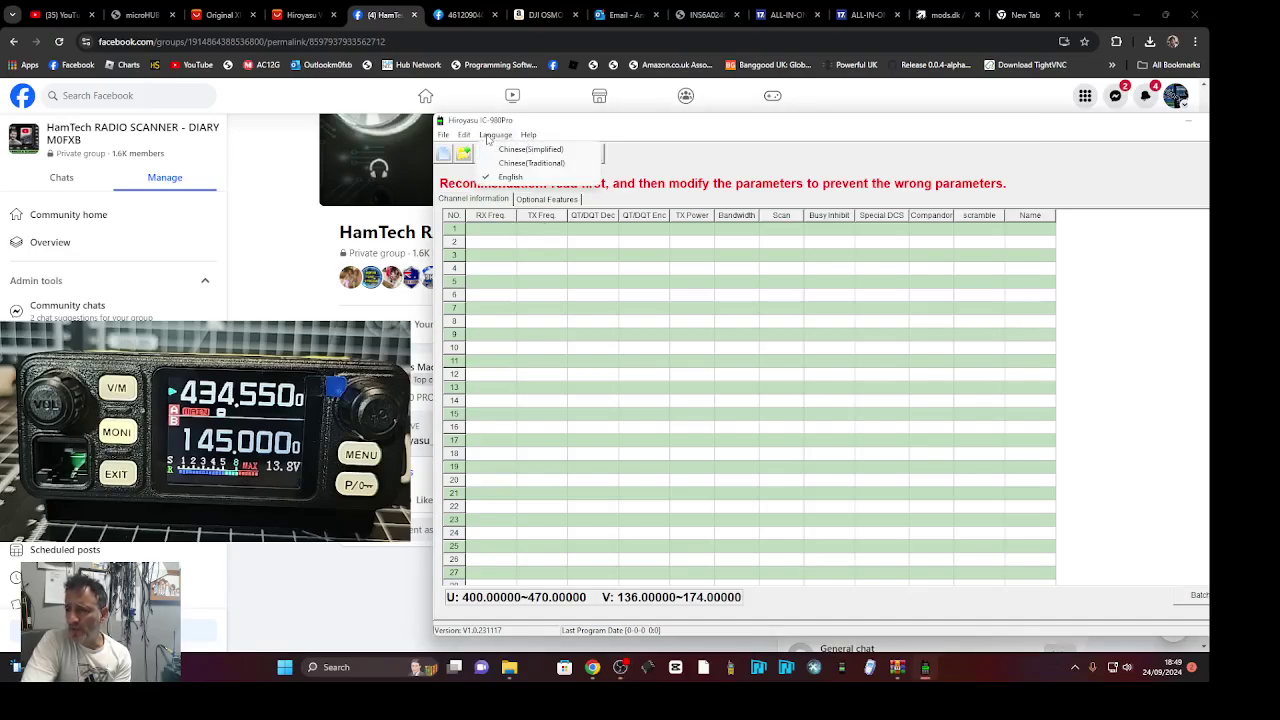
pyautogui.click(680, 139)
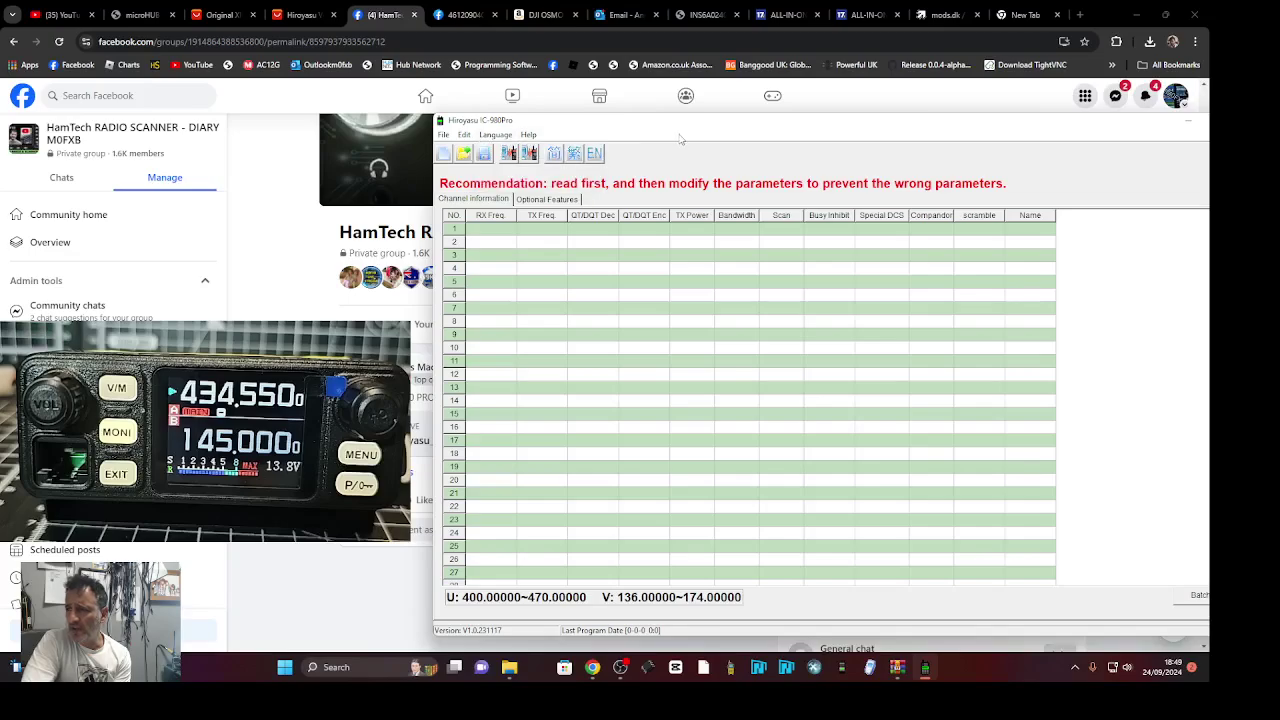
# Read the channel data from the connected radio into the channel table
pyautogui.click(510, 155)
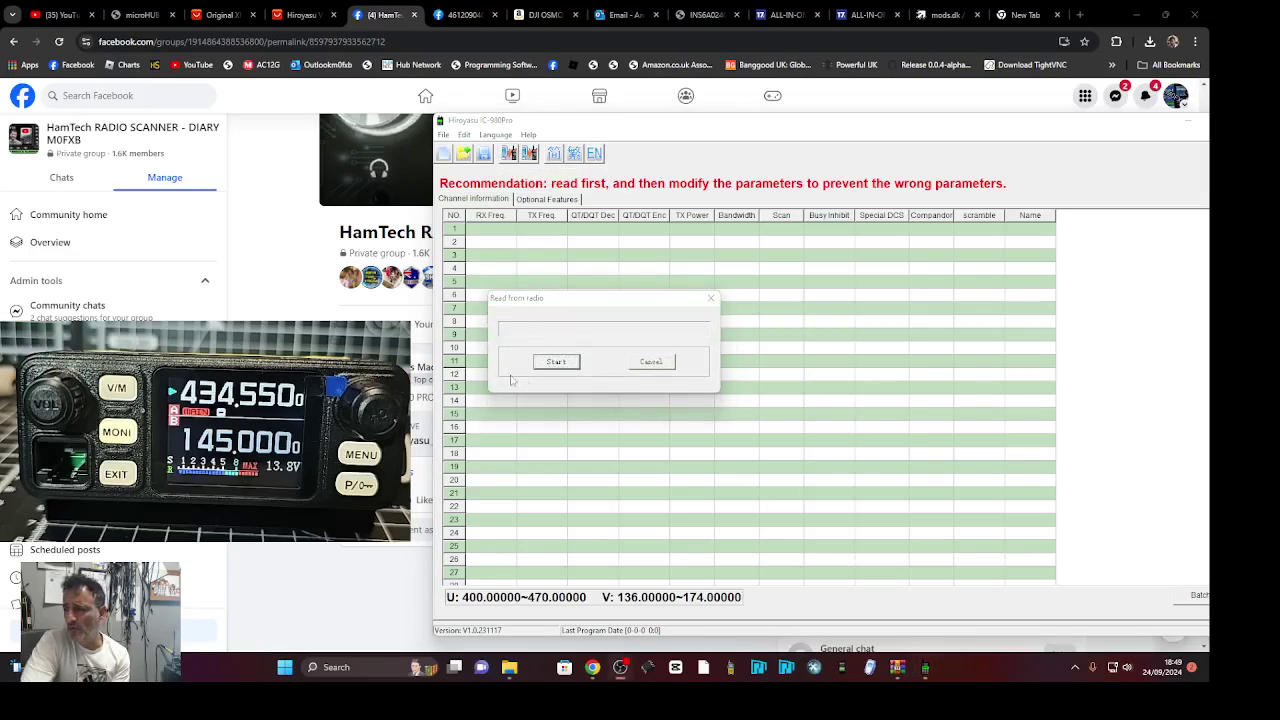
pyautogui.click(562, 364)
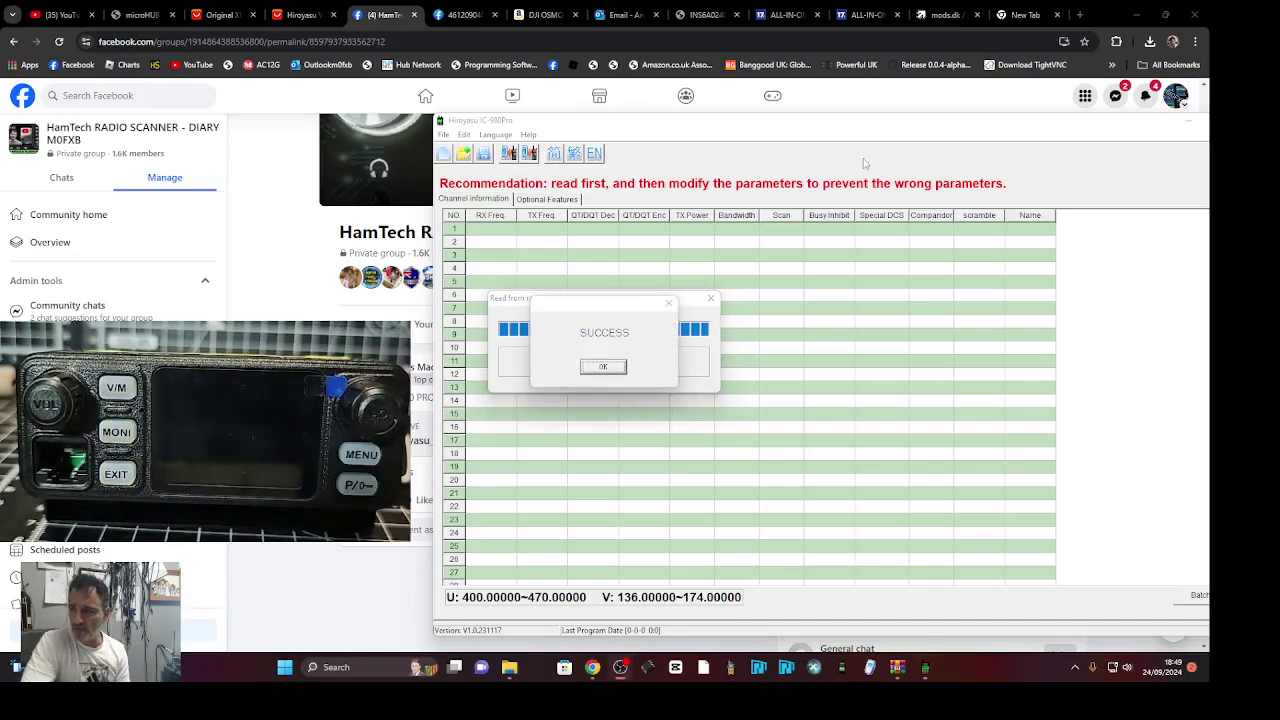
pyautogui.click(603, 370)
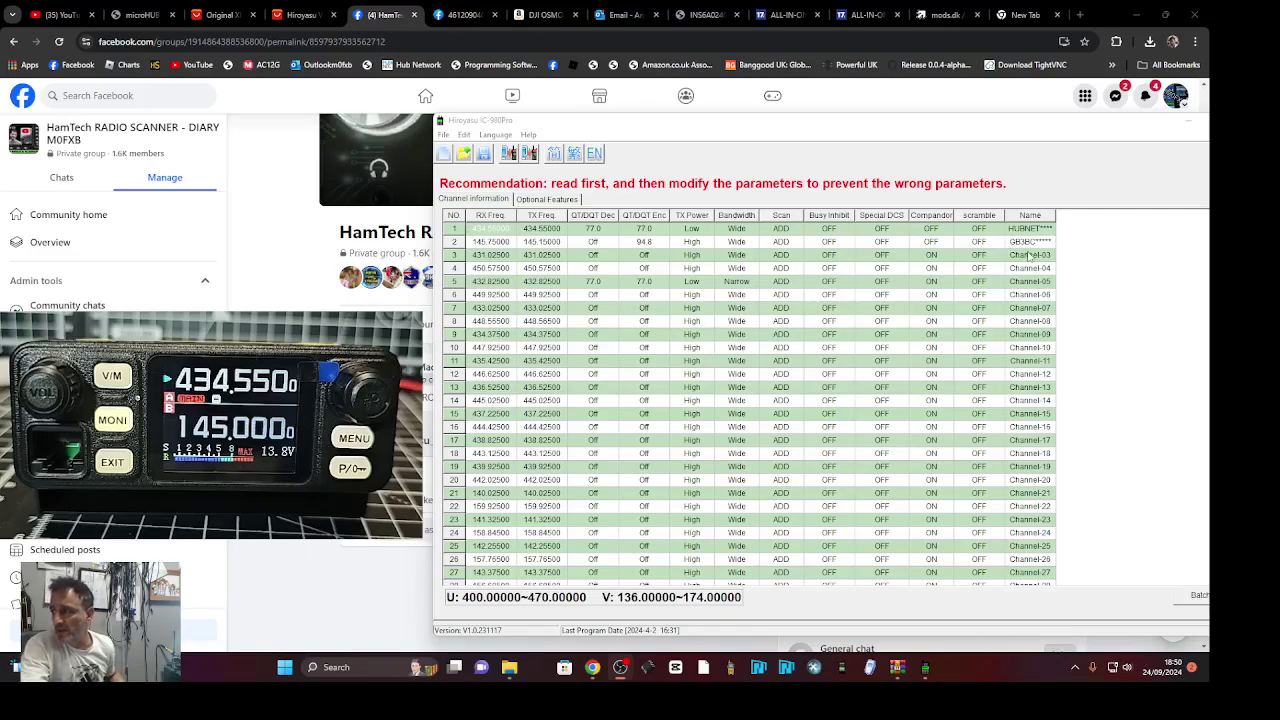
# Set channel 3's receive frequency to 145.600 and its transmit frequency to 145.00
pyautogui.click(497, 257)
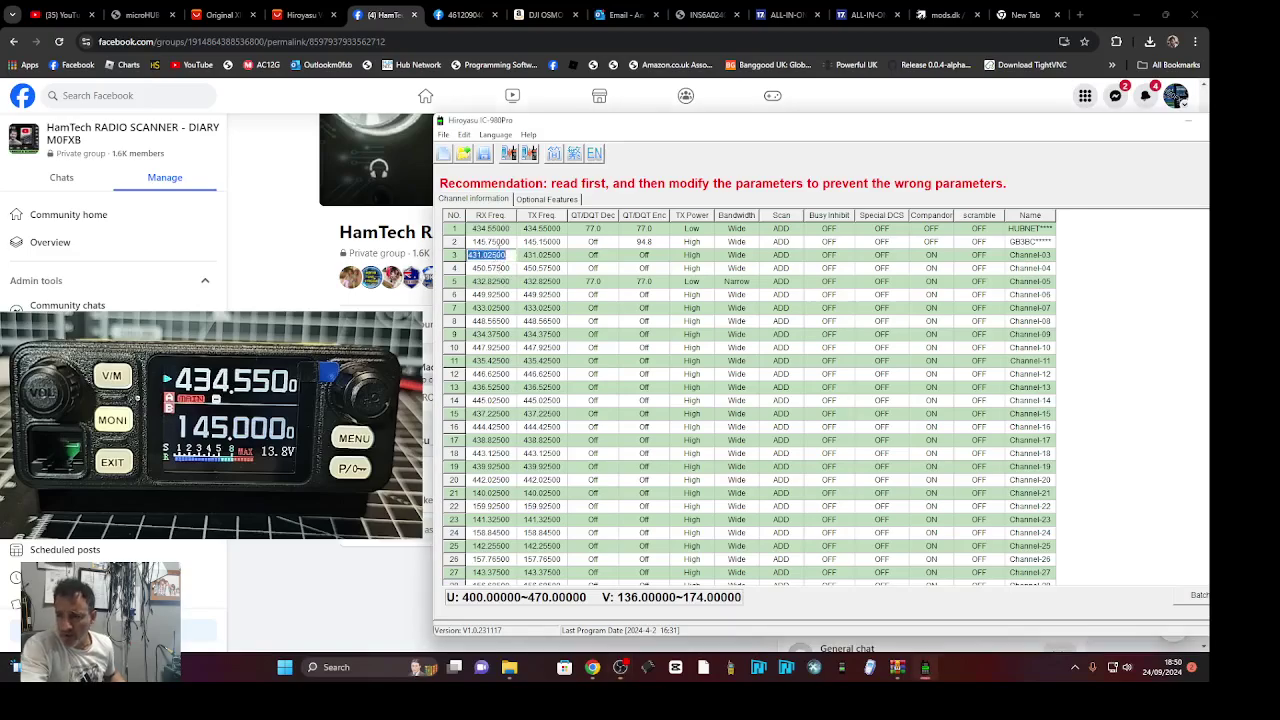
pyautogui.write('145')
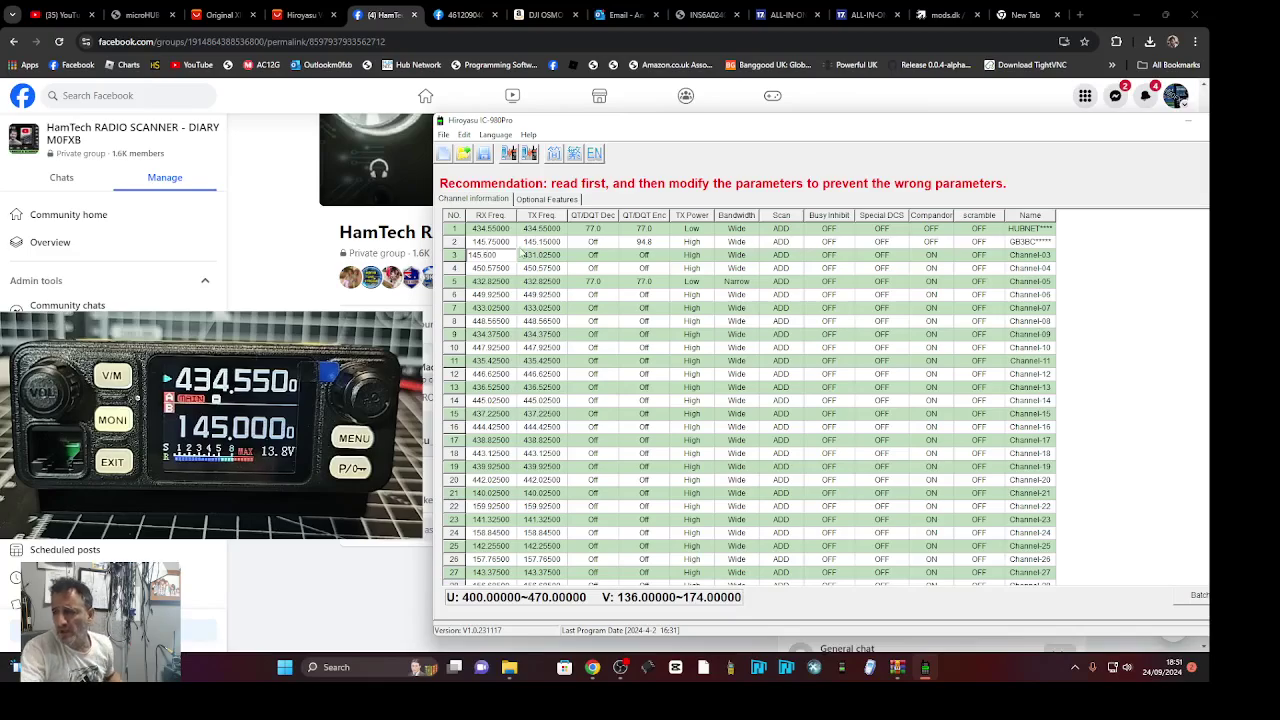
pyautogui.click(545, 257)
pyautogui.click(548, 257)
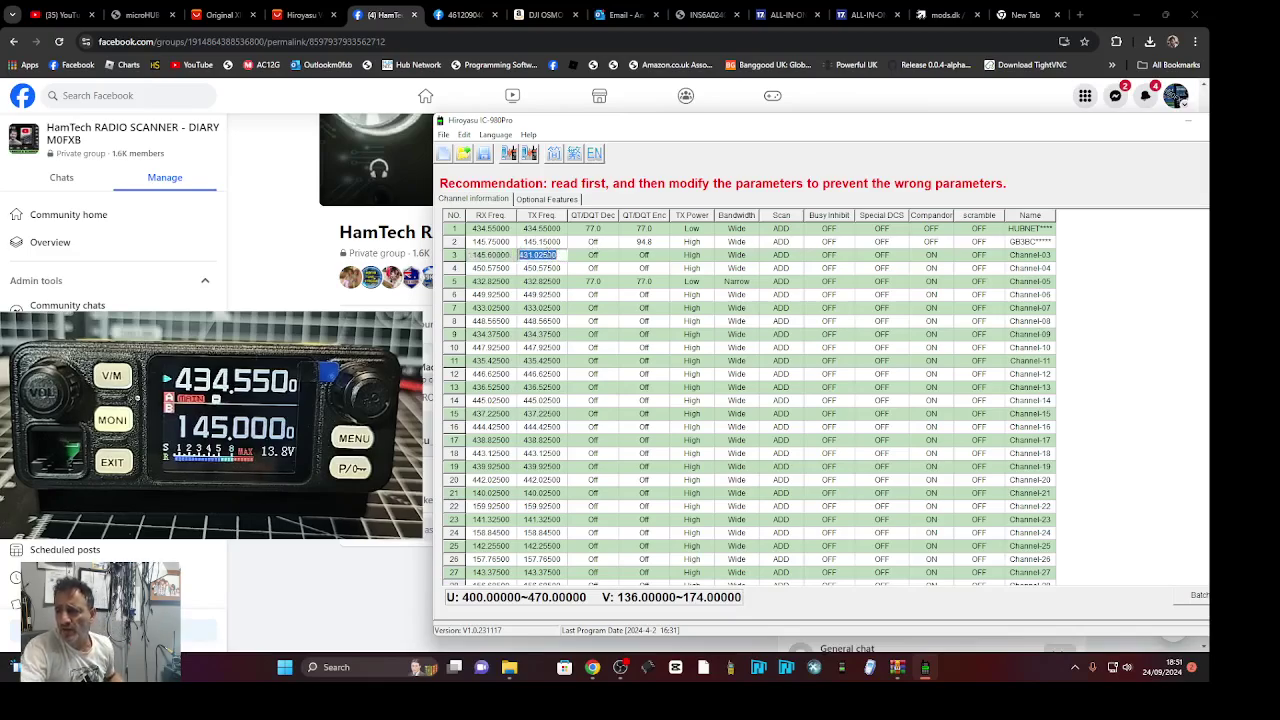
pyautogui.write('145')
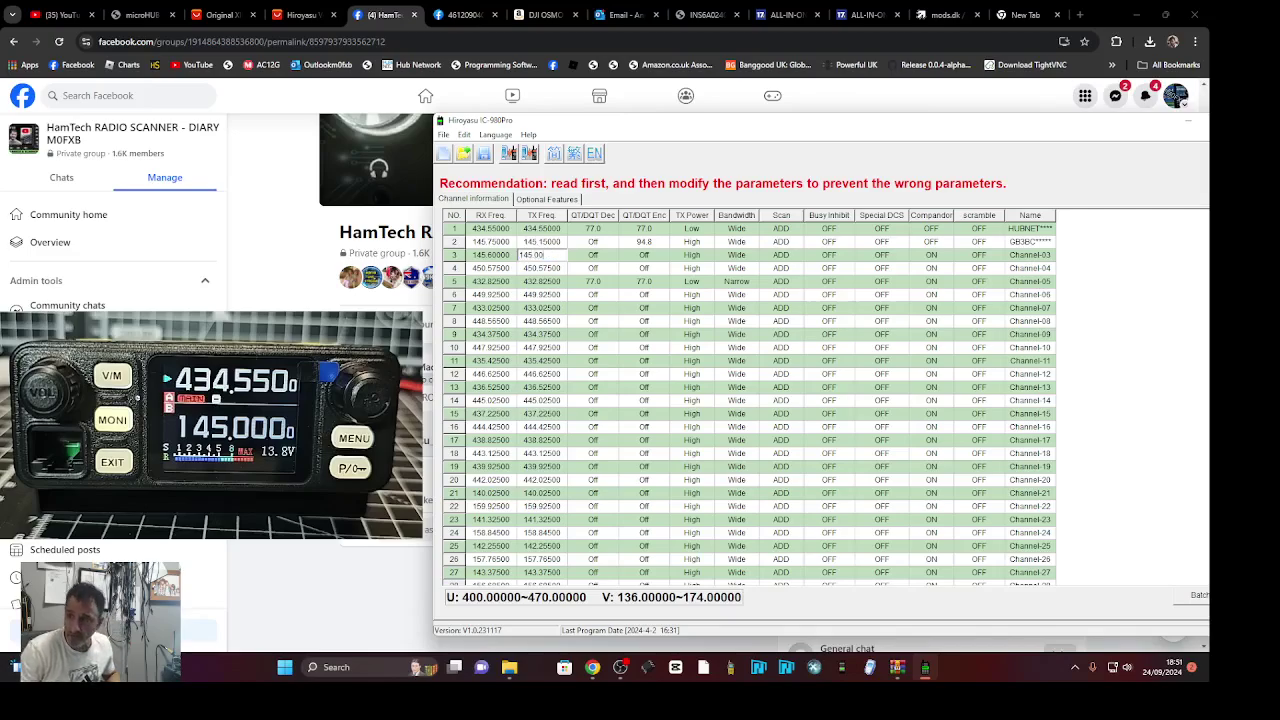
# Set channel 3's QT/DQT Dec tone to 94.8
pyautogui.click(600, 261)
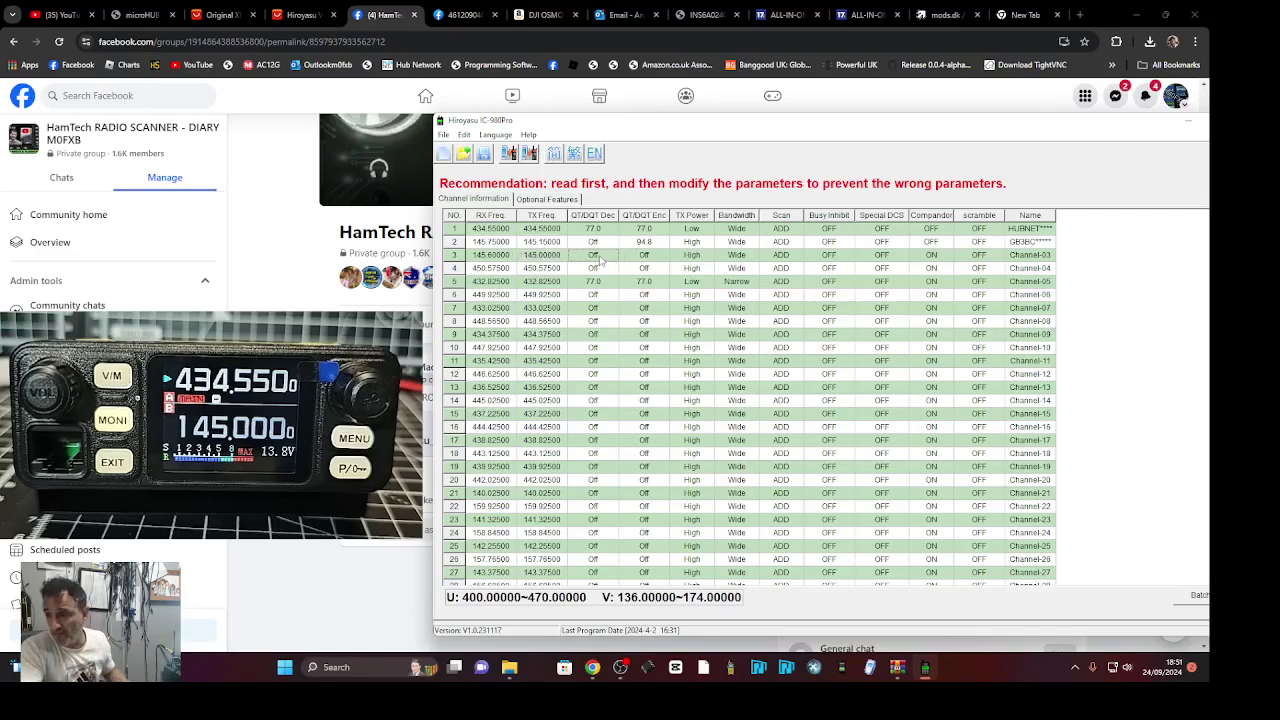
pyautogui.click(612, 259)
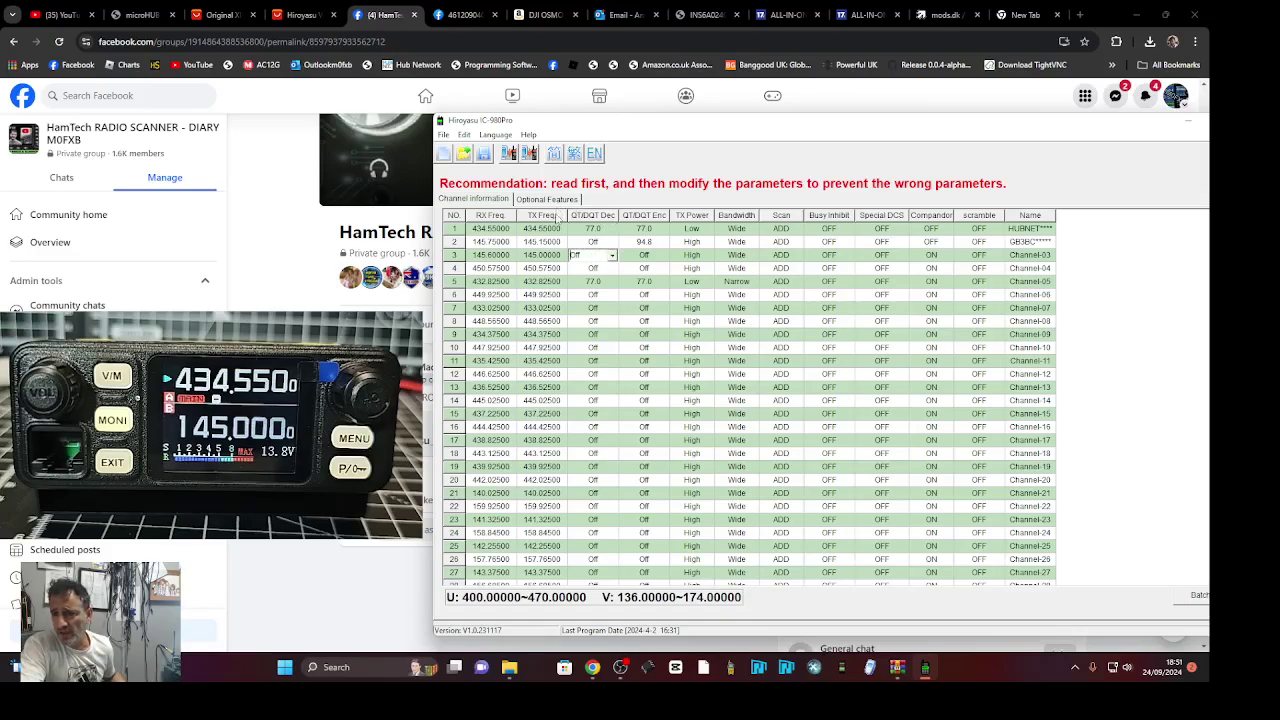
pyautogui.click(612, 257)
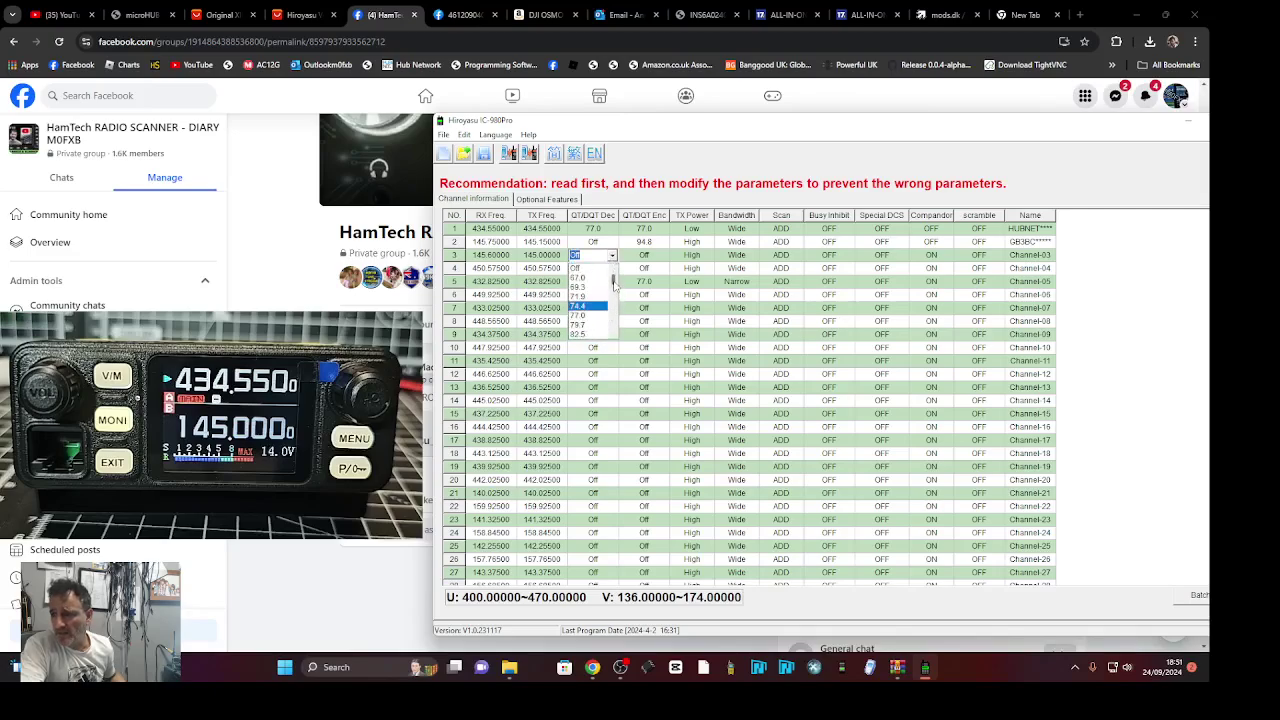
pyautogui.scroll(-3, 600, 313)
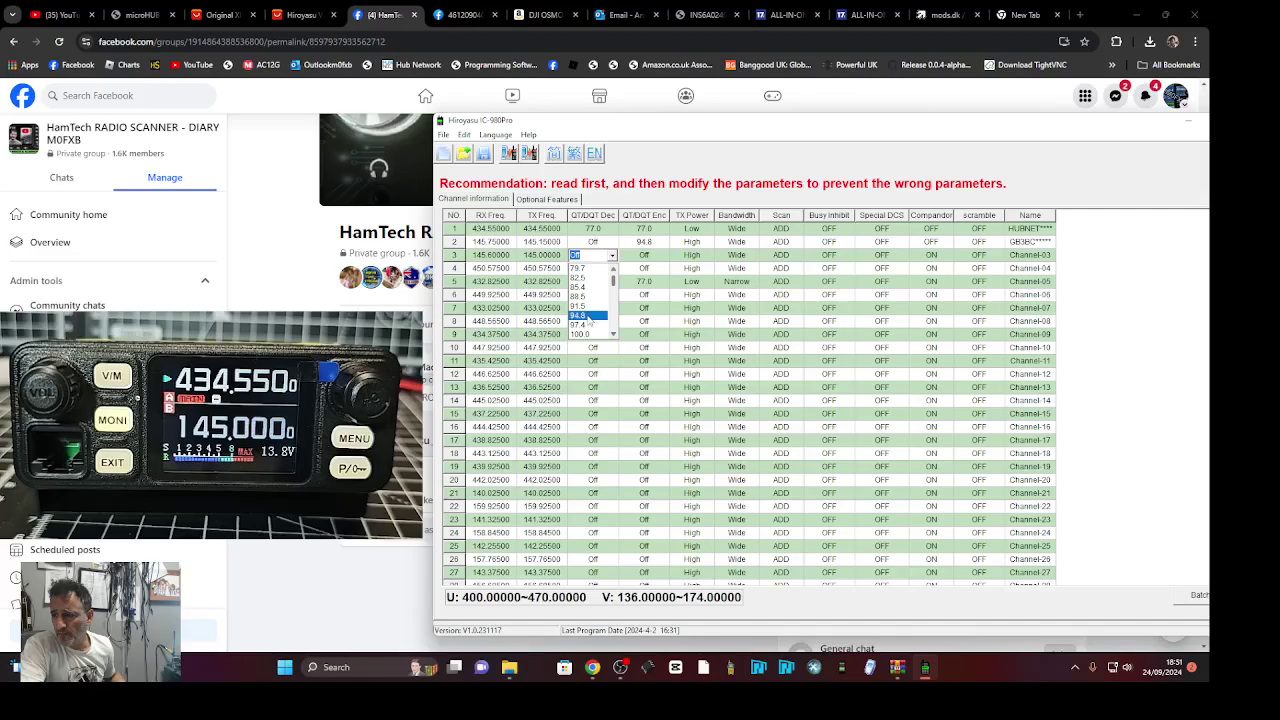
pyautogui.click(591, 320)
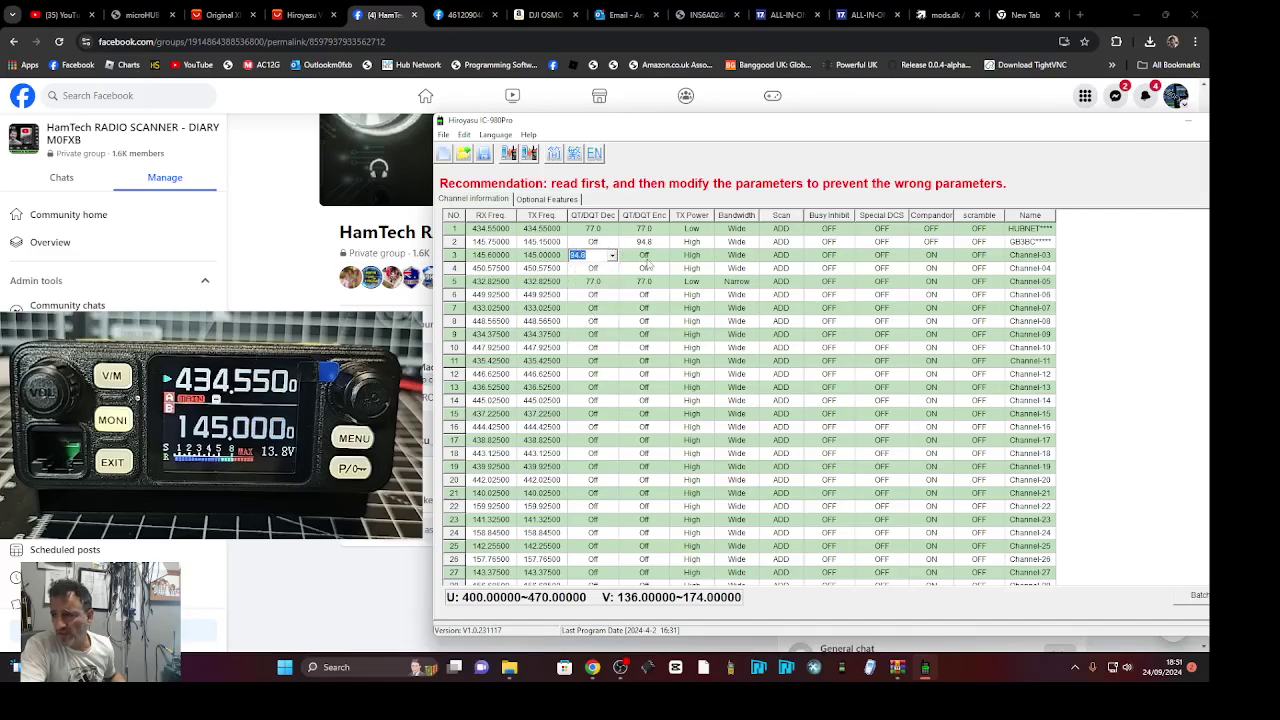
pyautogui.click(650, 262)
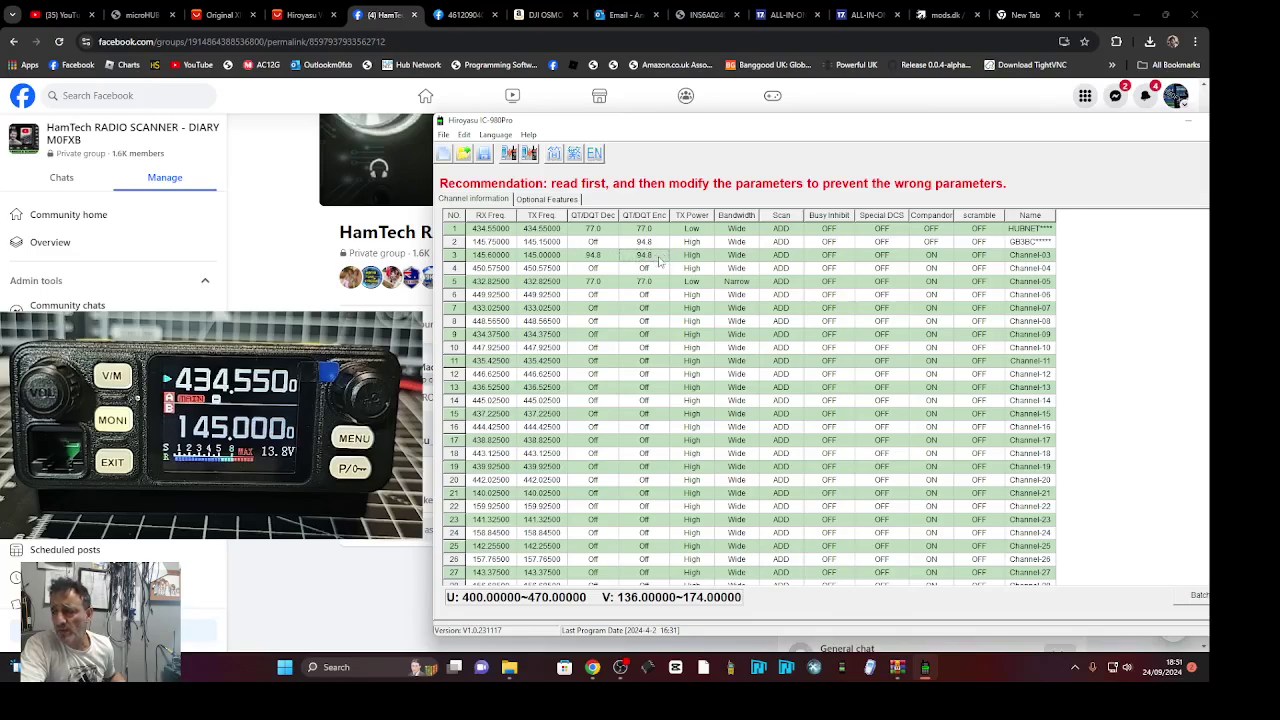
# Turn channel 3's QT/DQT Dec tone back to Off
pyautogui.click(611, 257)
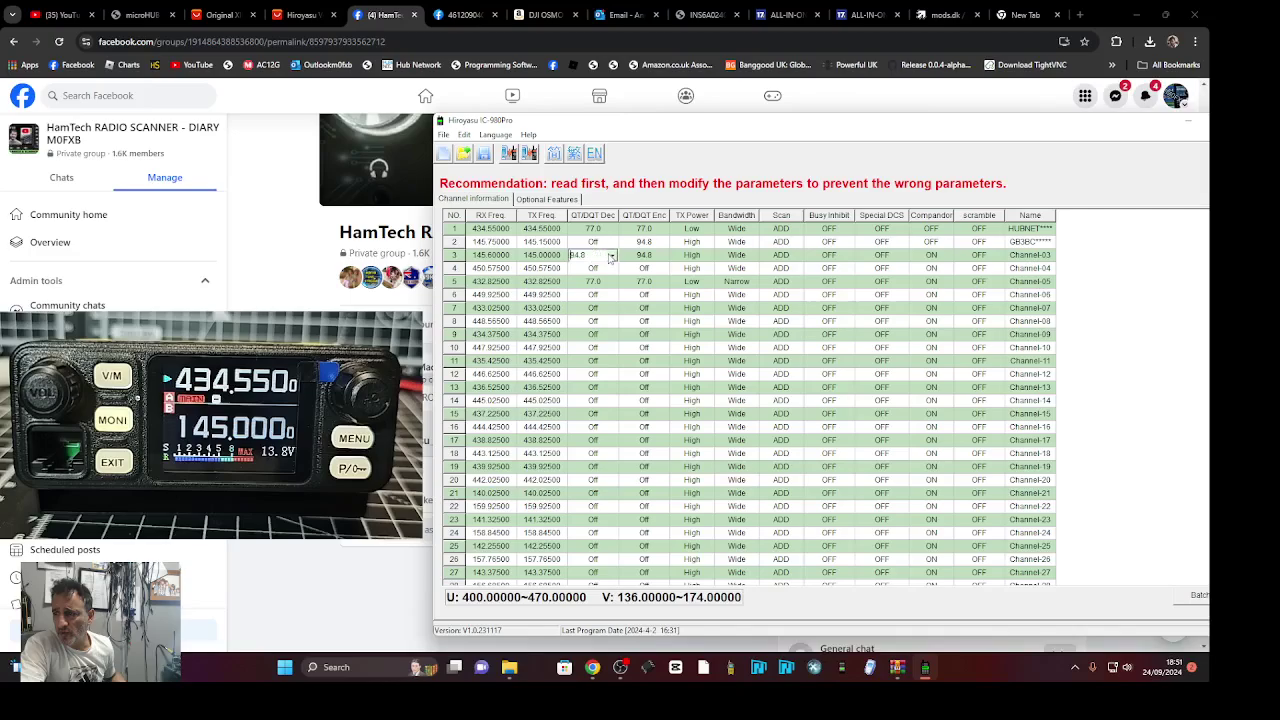
pyautogui.click(611, 257)
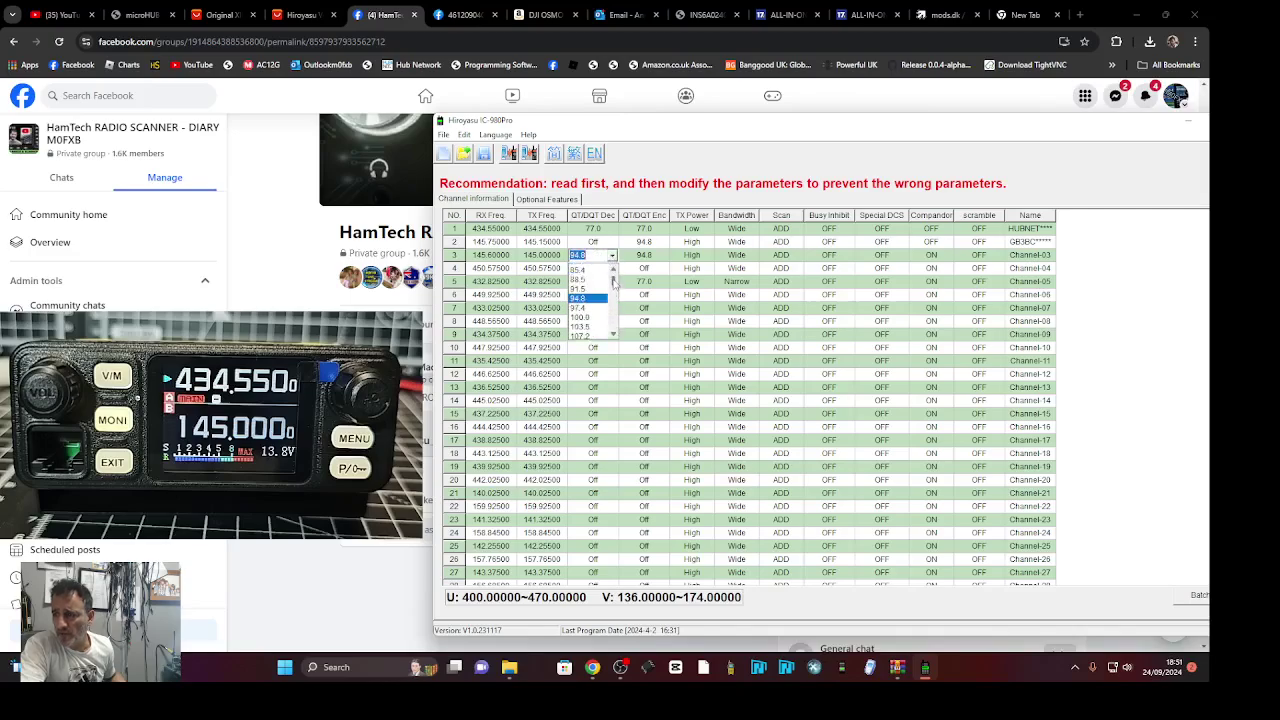
pyautogui.click(582, 268)
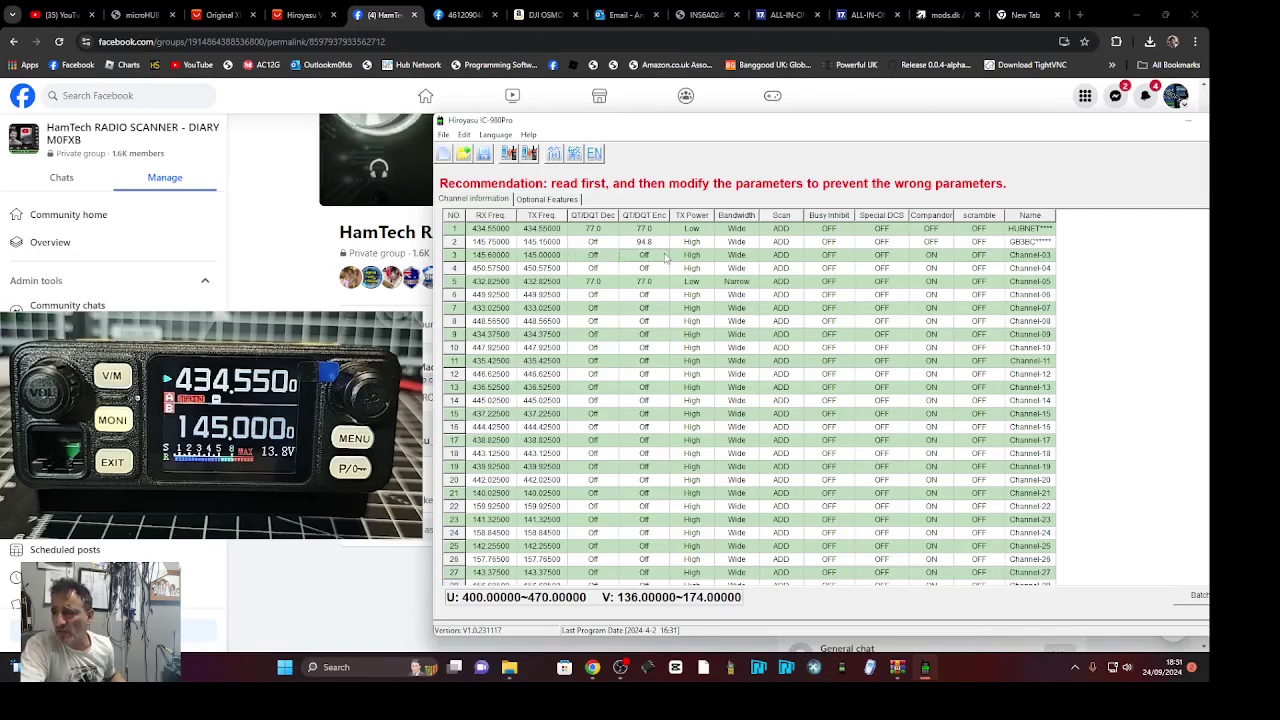
# Set only channel 3's QT/DQT Enc tone to 94.8
pyautogui.click(664, 257)
pyautogui.click(664, 257)
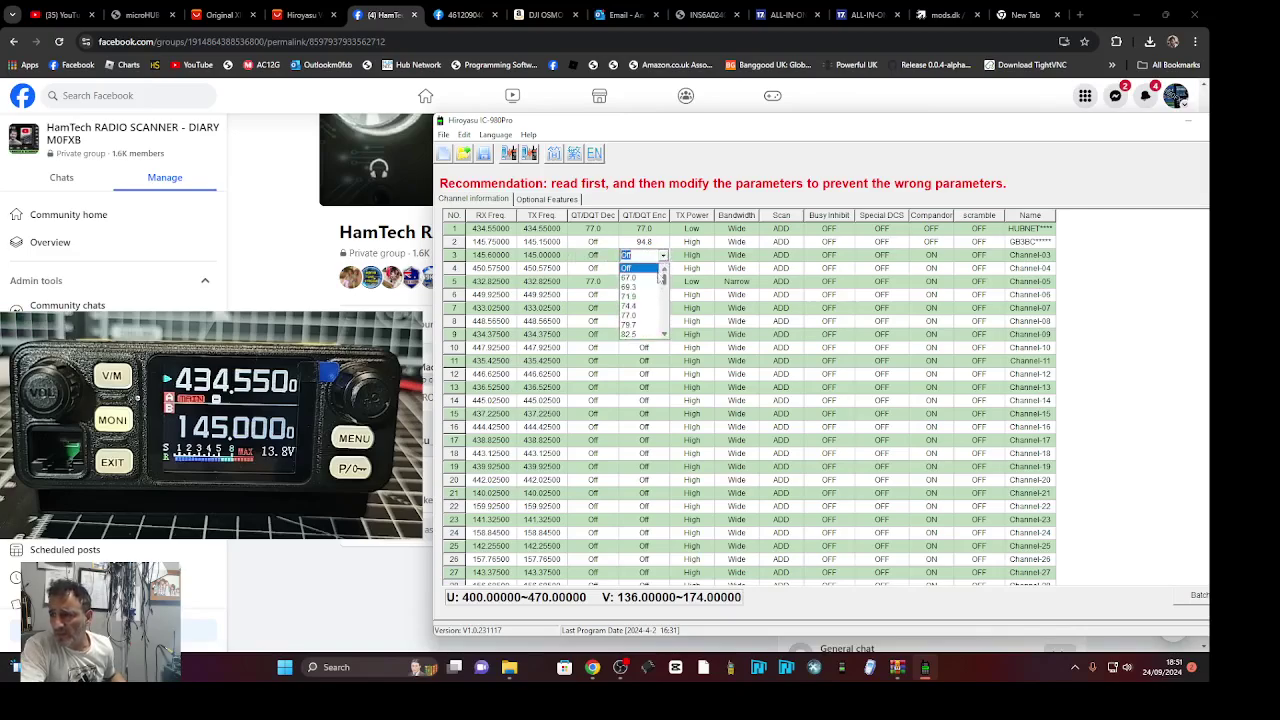
pyautogui.click(664, 336)
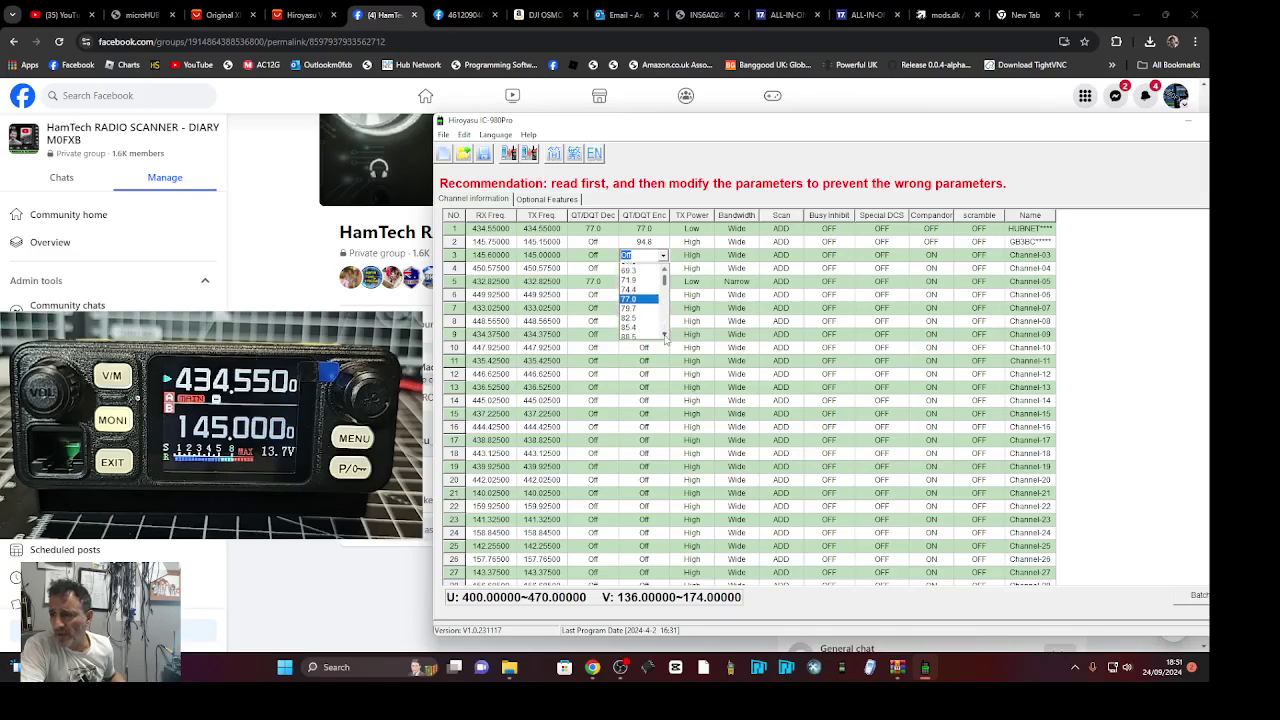
pyautogui.click(663, 334)
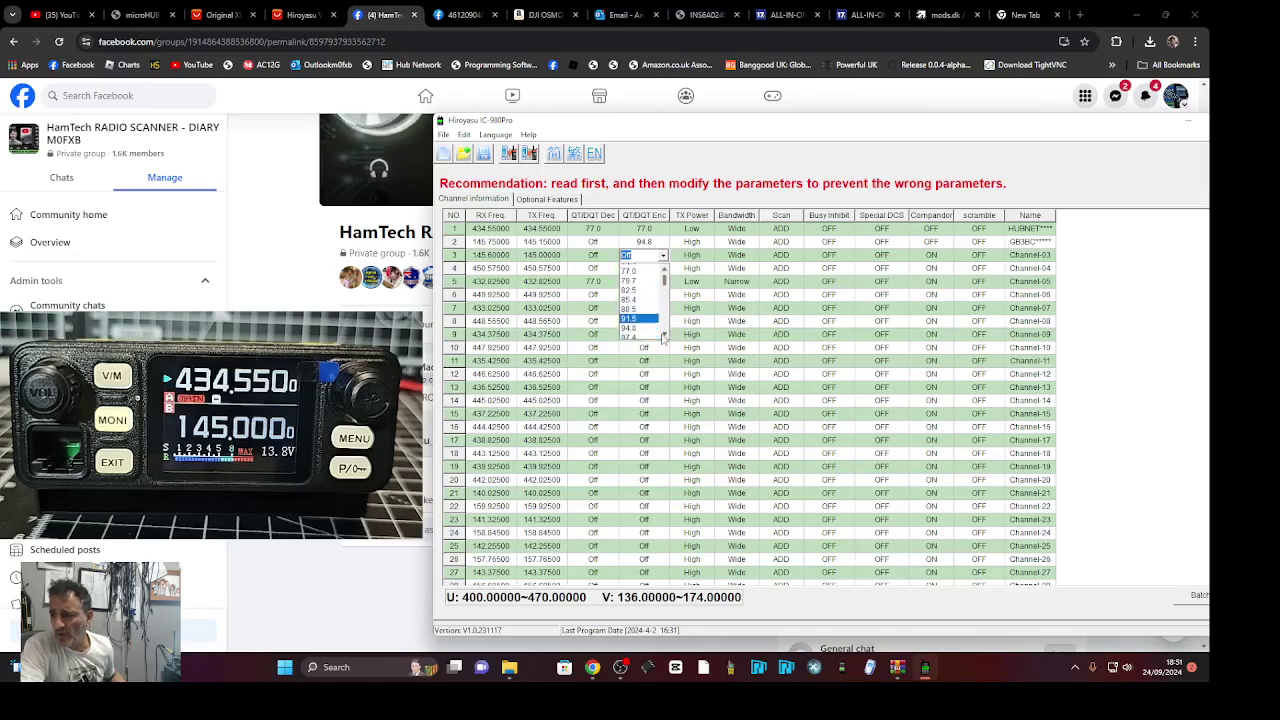
pyautogui.click(637, 318)
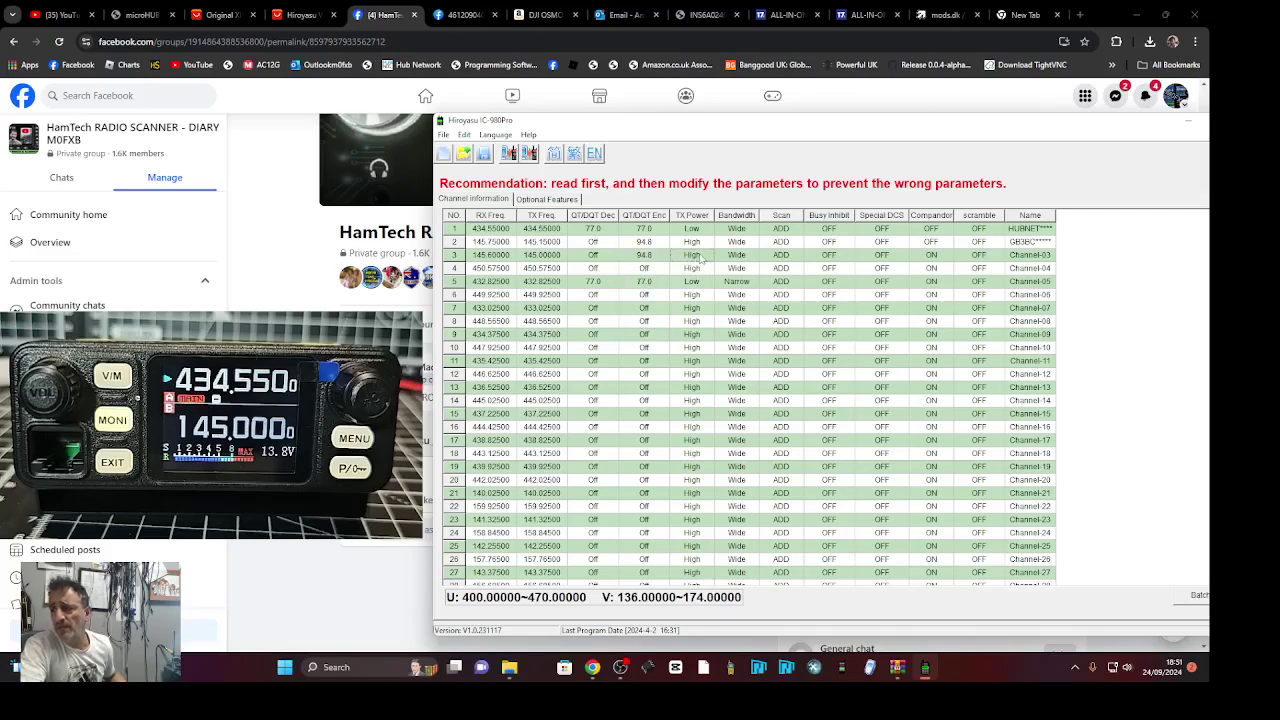
# Set channel 3's TX power to Low and keep its bandwidth at Wide
pyautogui.click(703, 258)
pyautogui.click(701, 257)
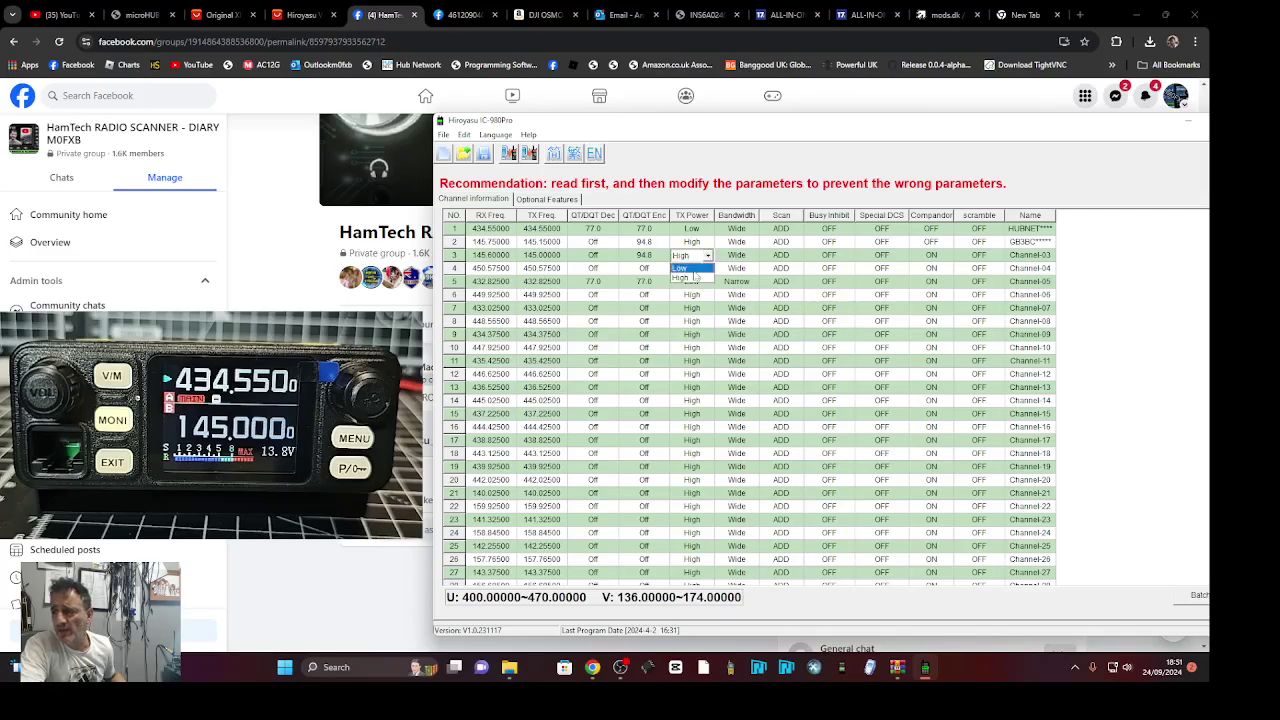
pyautogui.click(693, 269)
pyautogui.click(750, 258)
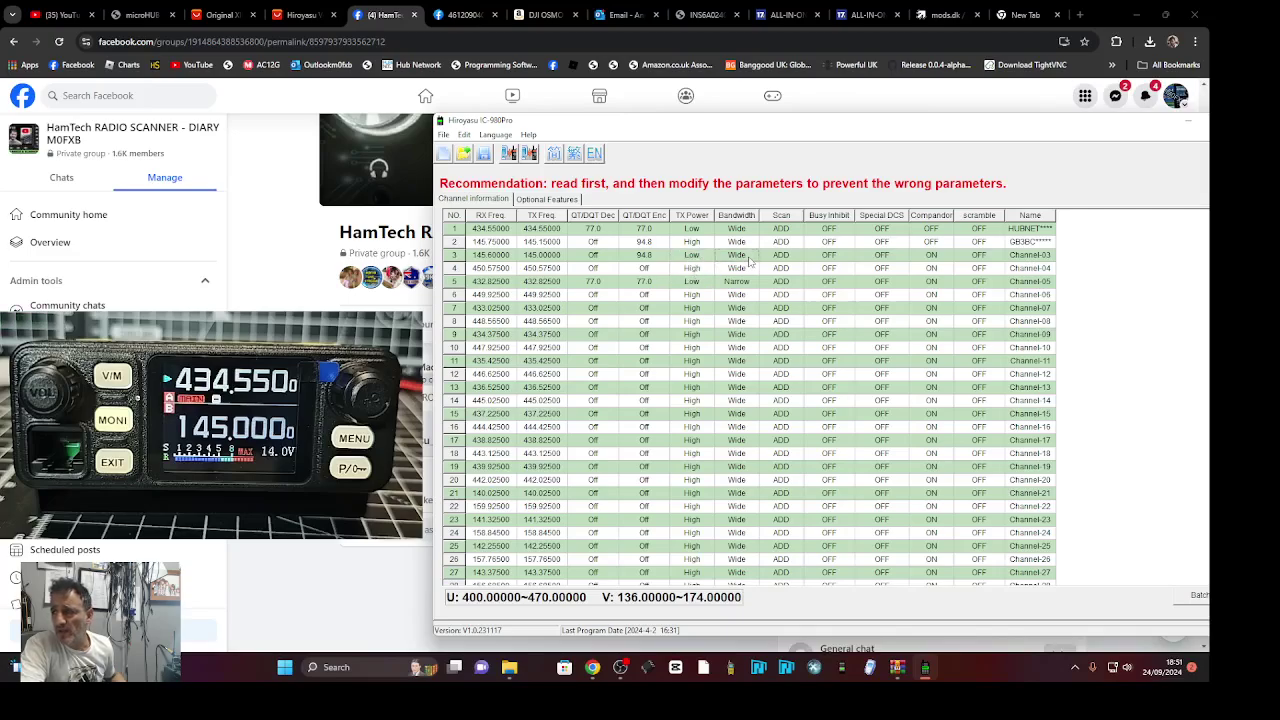
pyautogui.click(750, 258)
pyautogui.click(750, 258)
pyautogui.click(750, 258)
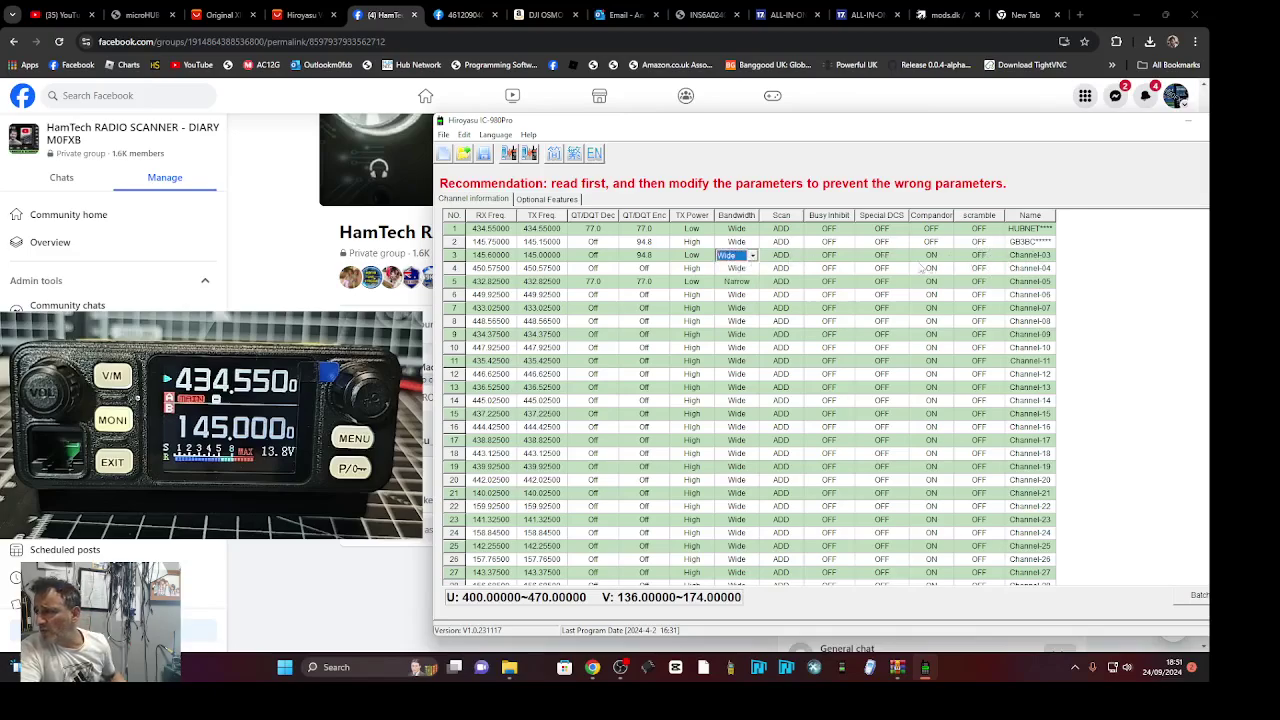
# Rename channel 3 as GB3WR
pyautogui.click(1047, 258)
pyautogui.doubleClick(1044, 256)
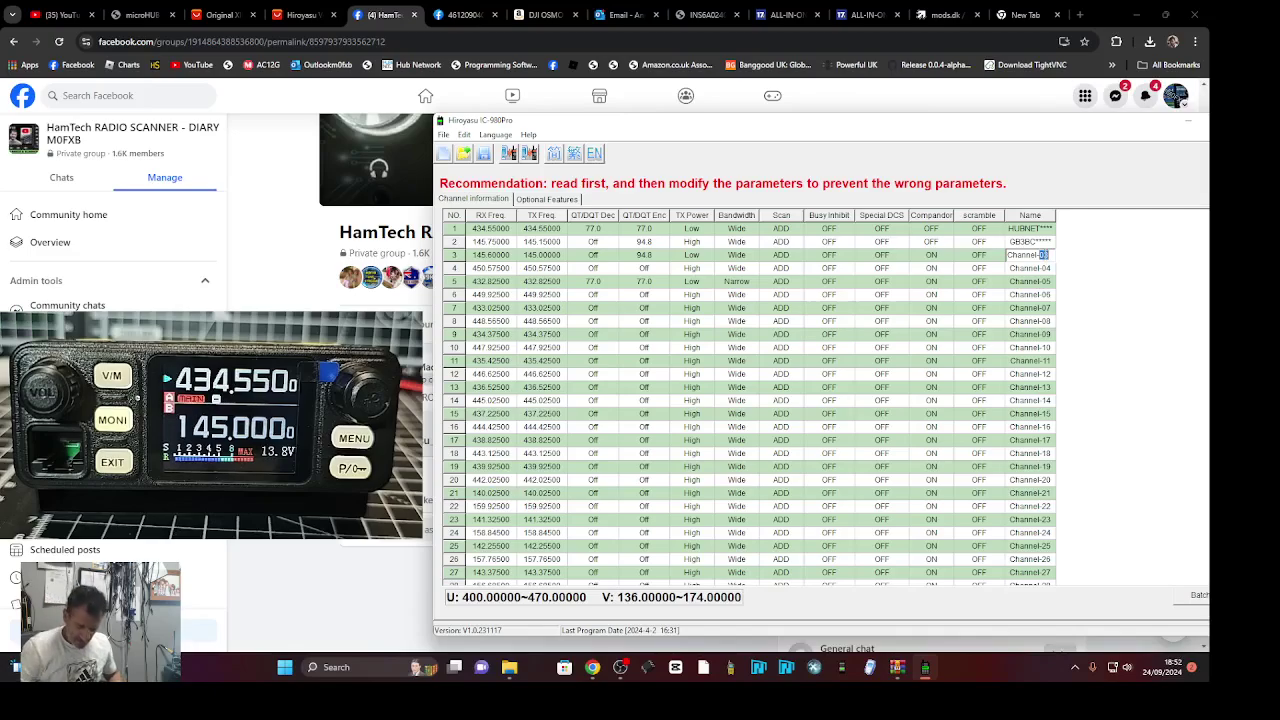
pyautogui.press('BackSpace')
pyautogui.press('BackSpace')
pyautogui.press('BackSpace')
pyautogui.press('BackSpace')
pyautogui.press('BackSpace')
pyautogui.press('BackSpace')
pyautogui.press('BackSpace')
pyautogui.press('BackSpace')
pyautogui.press('BackSpace')
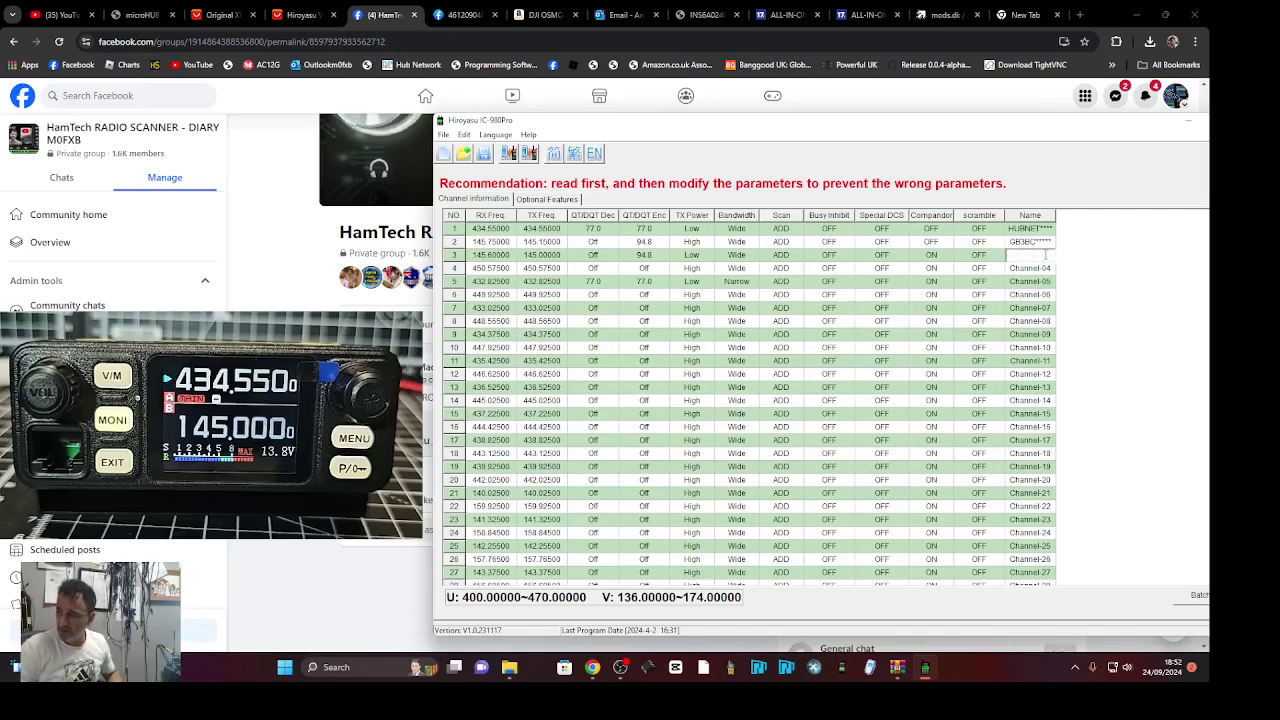
pyautogui.write('G')
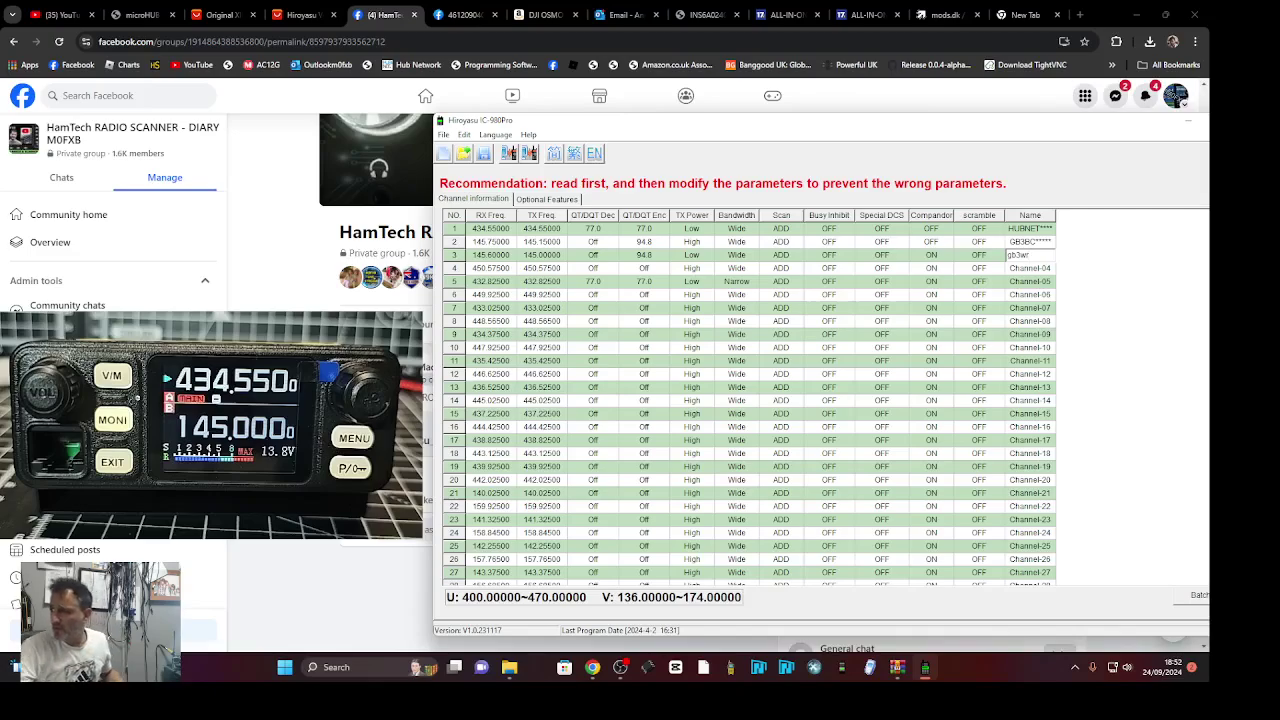
pyautogui.press('BackSpace')
pyautogui.press('BackSpace')
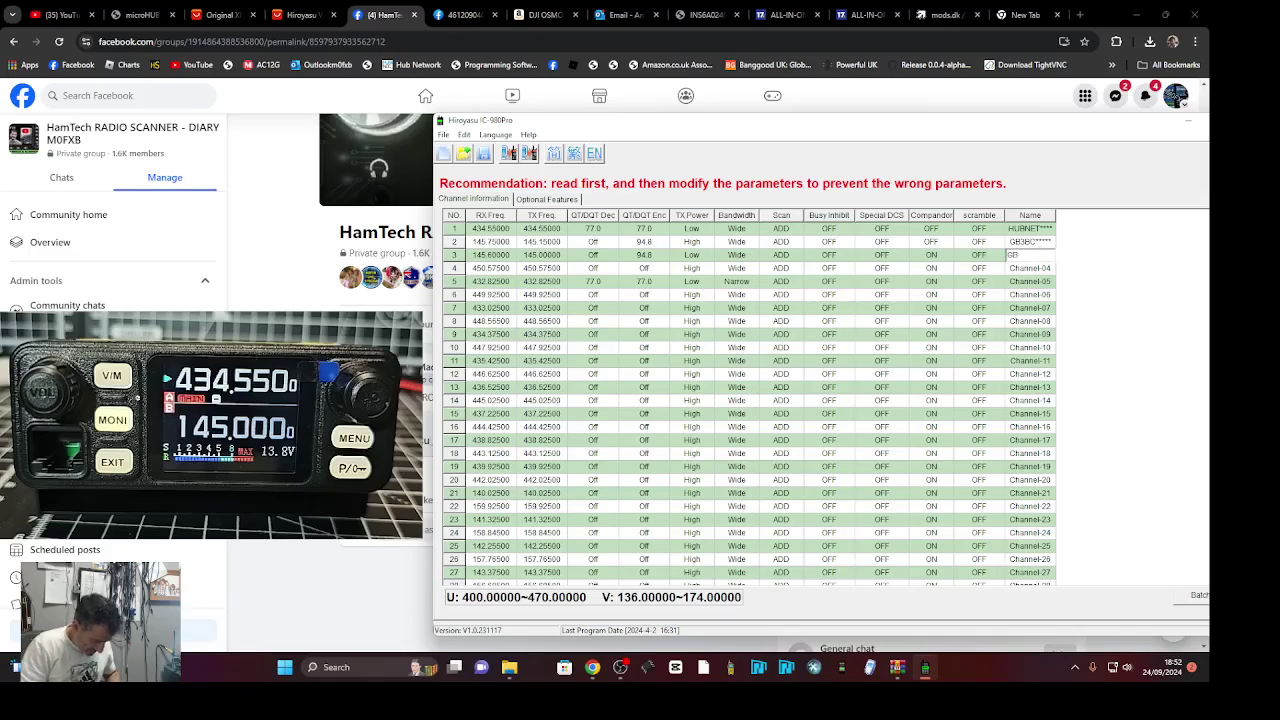
pyautogui.write('W')
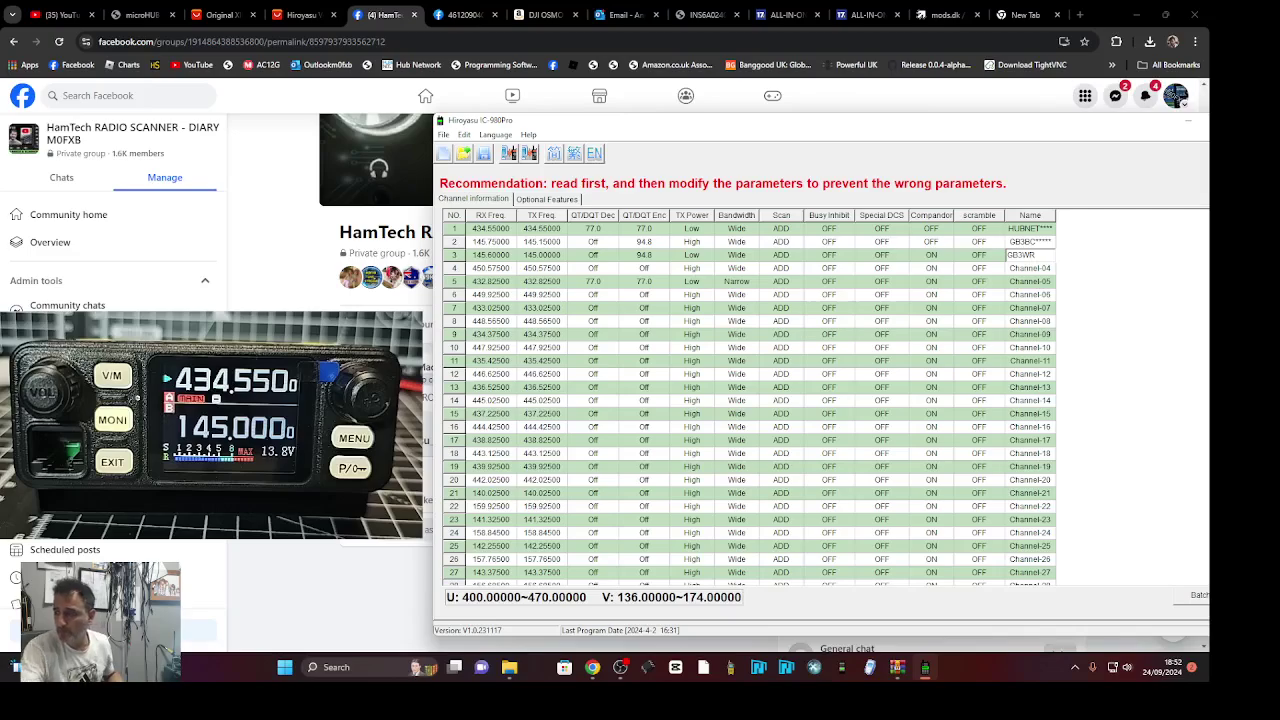
pyautogui.write('R')
# Remove the trailing asterisks from the names of channels 2 and 1, leaving GB3BC and HUBNET
pyautogui.click(1050, 243)
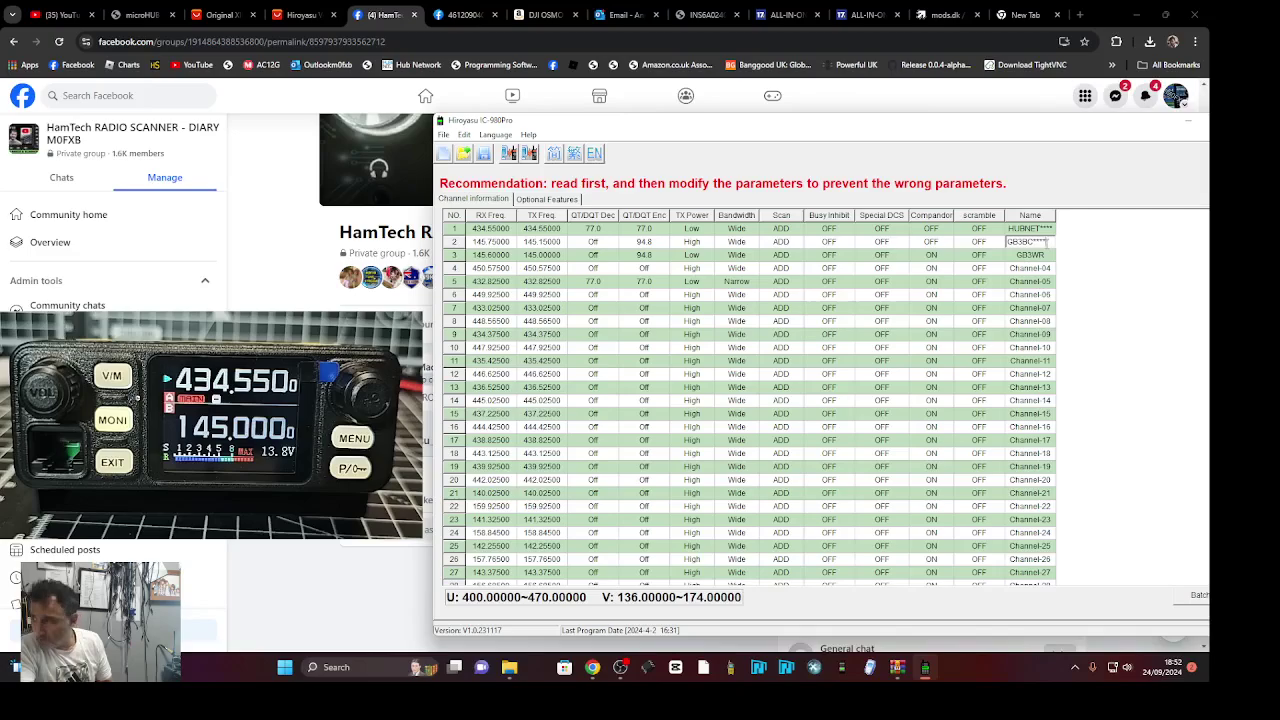
pyautogui.click(1053, 230)
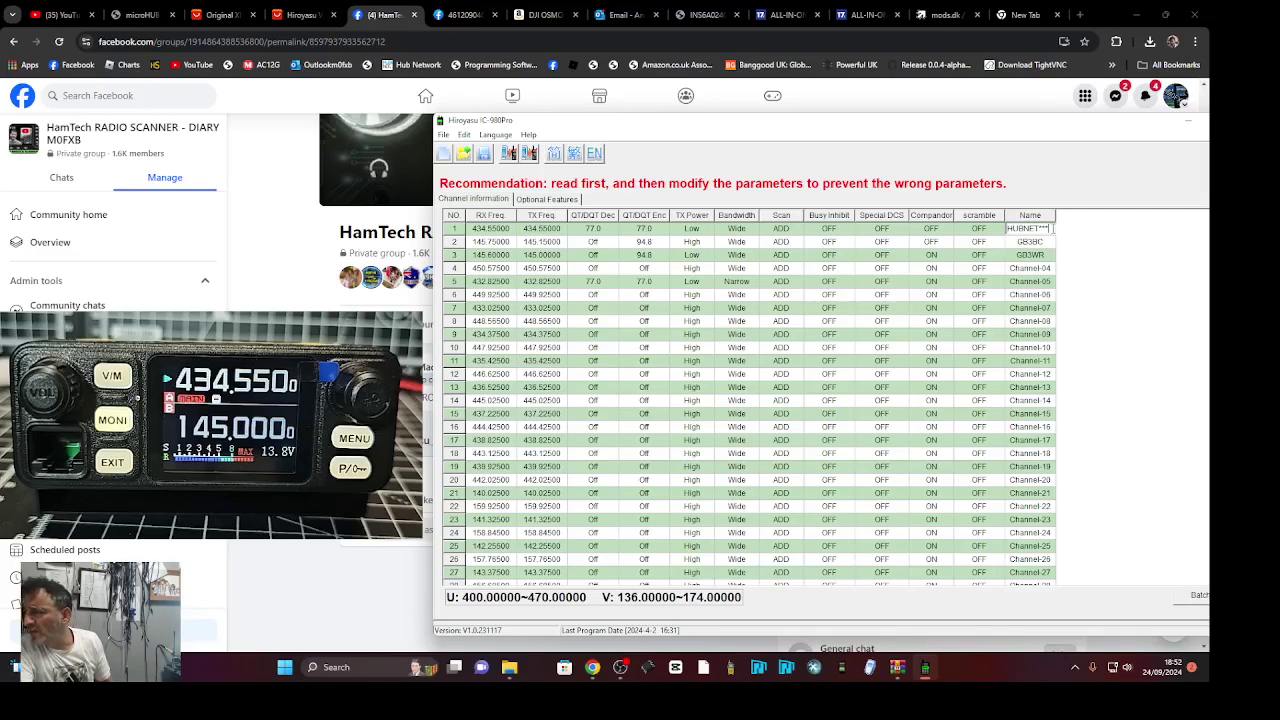
pyautogui.click(1044, 271)
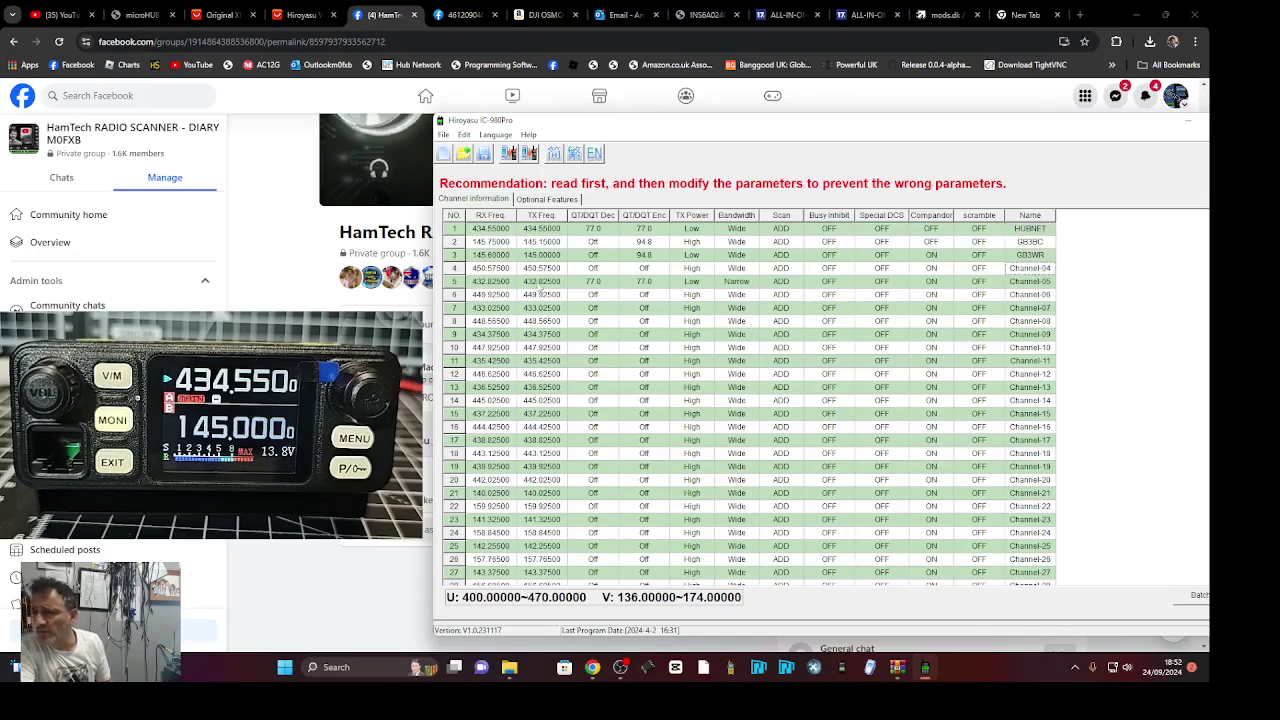
# Set channel 4's RX frequency to 430.925 and its TX frequency to 438.545
pyautogui.click(492, 271)
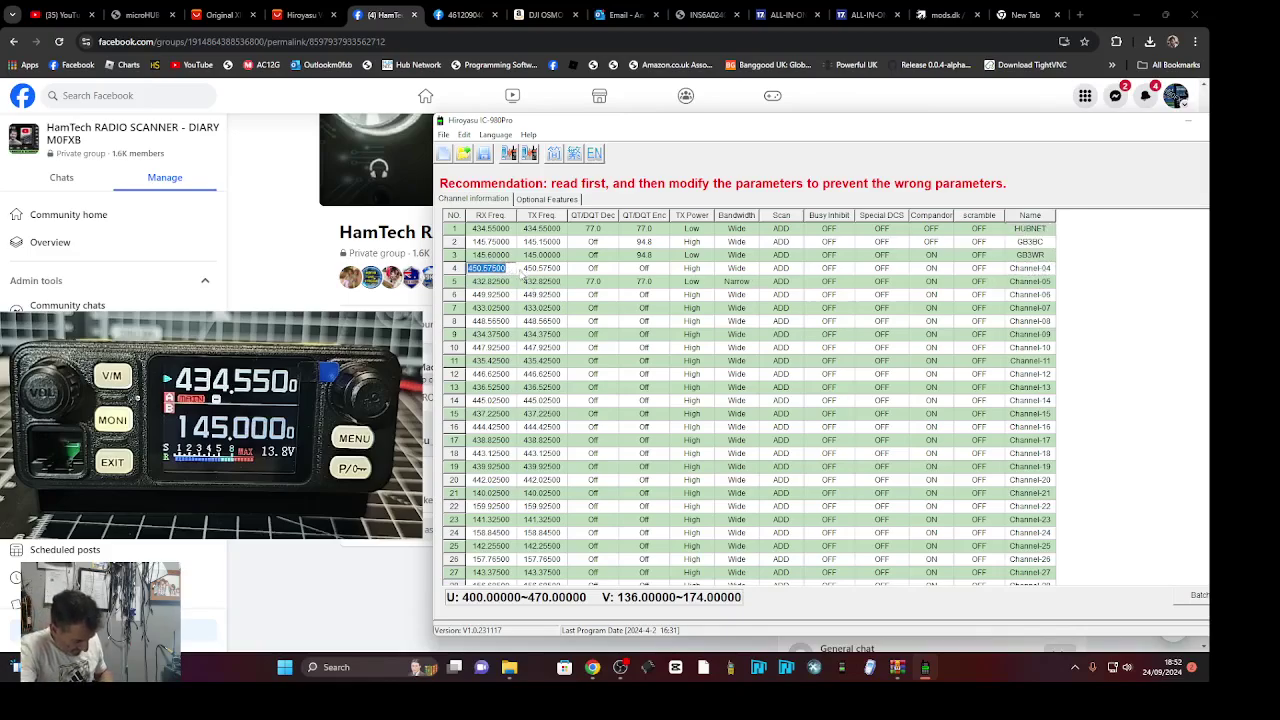
pyautogui.write('430.92')
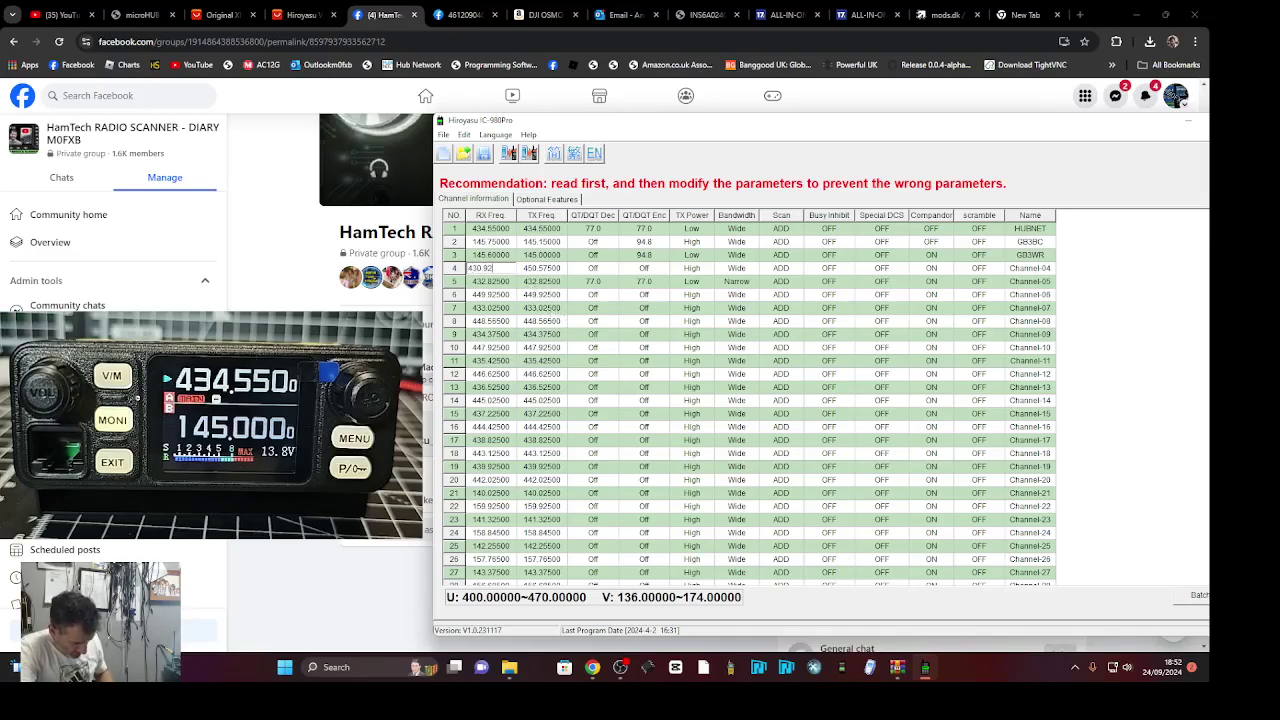
pyautogui.write('5')
pyautogui.click(540, 268)
pyautogui.click(540, 268)
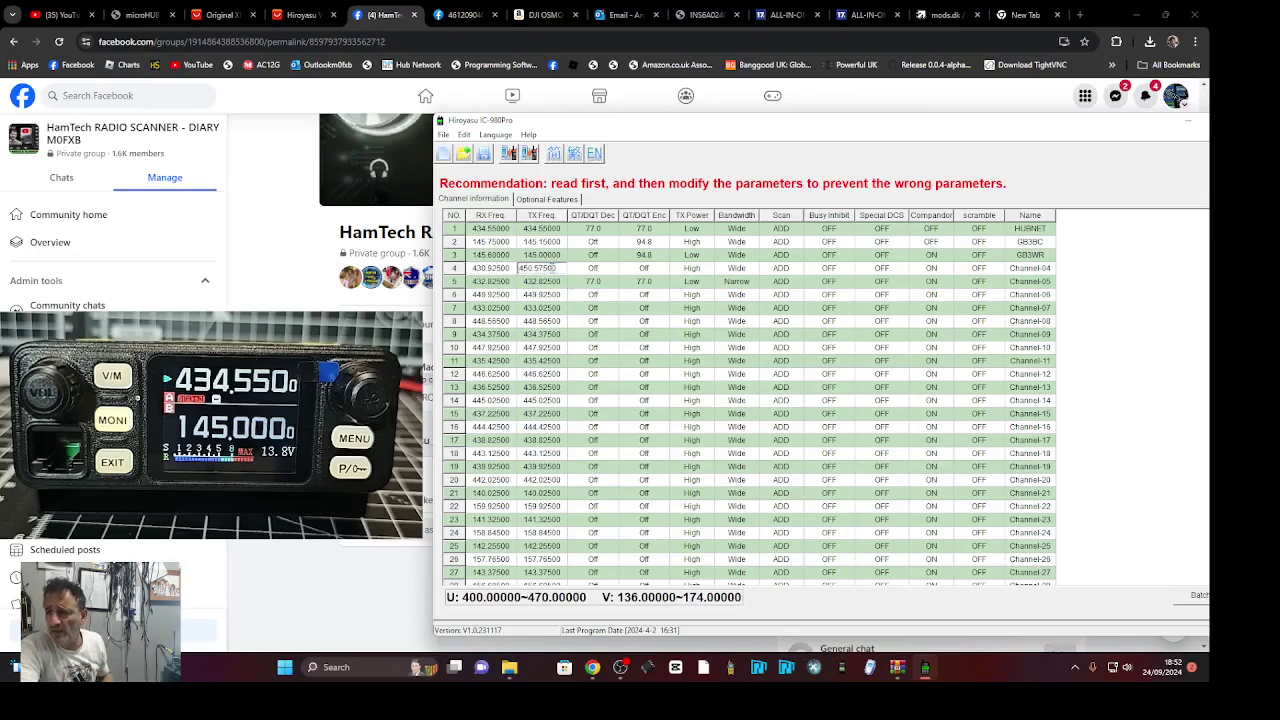
pyautogui.write('4')
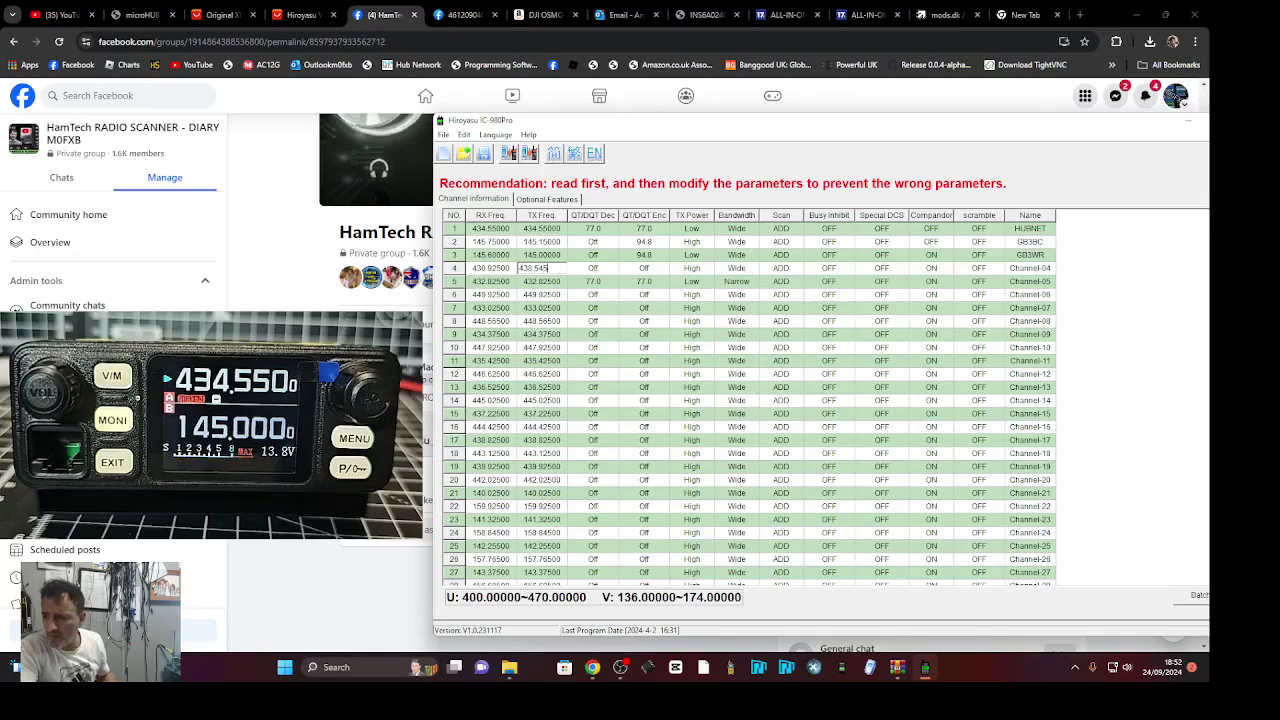
pyautogui.write('30.545')
pyautogui.press('Return')
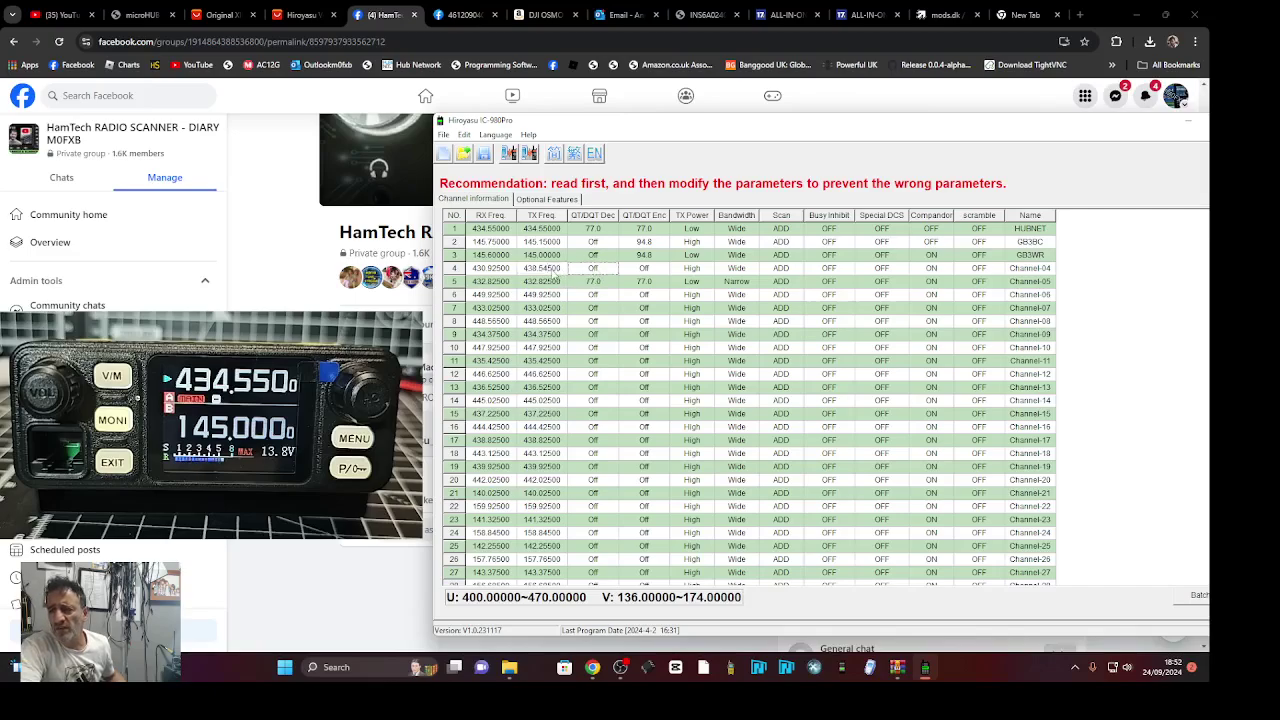
# Correct channel 4's TX frequency to 438.525
pyautogui.doubleClick(554, 268)
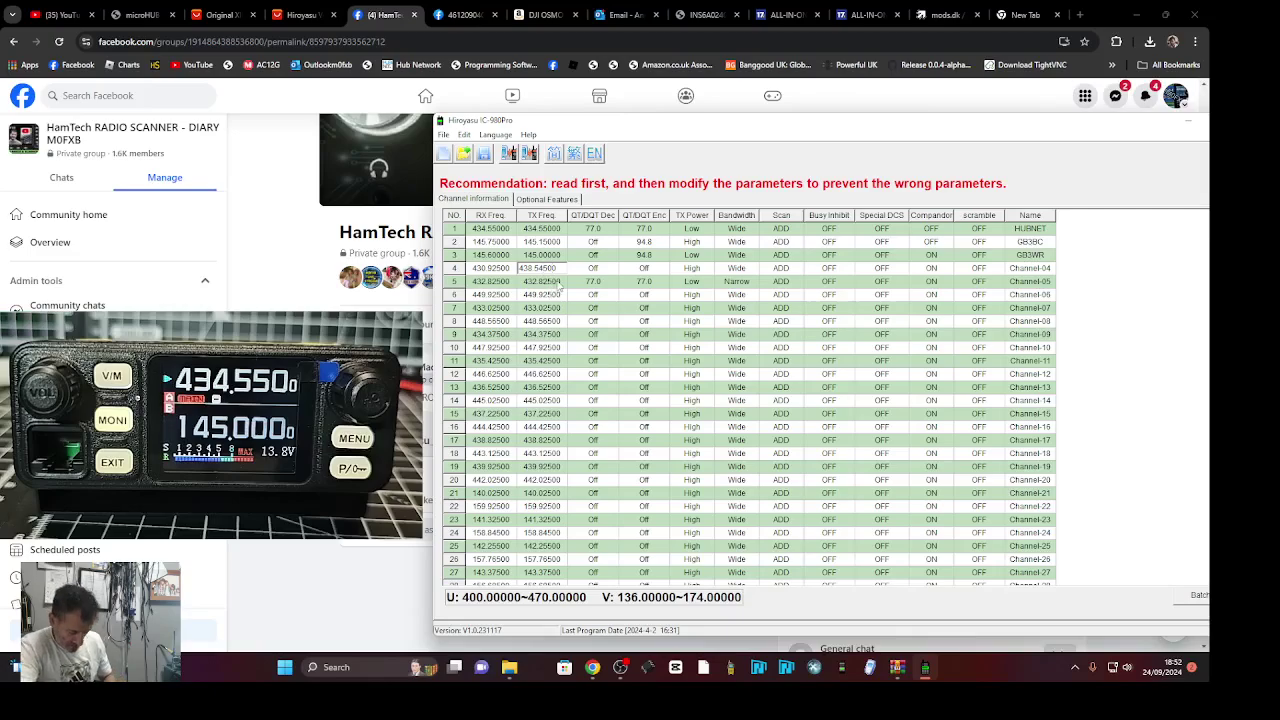
pyautogui.press('BackSpace')
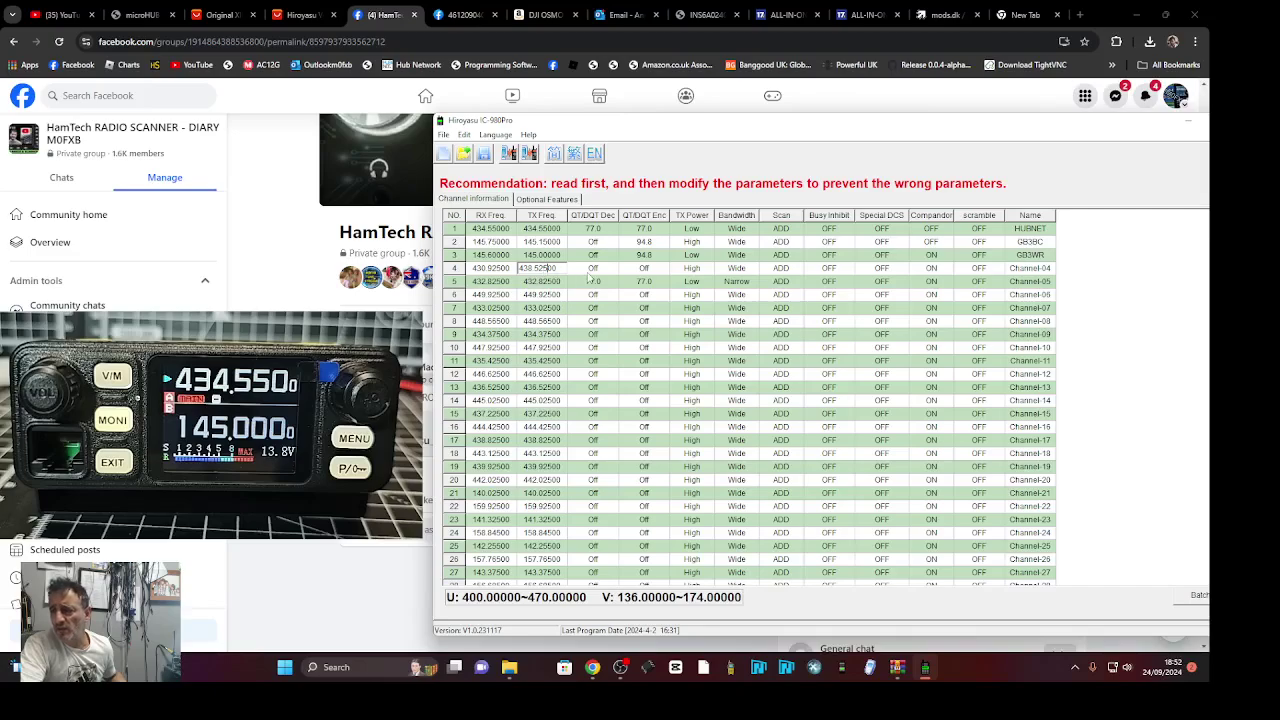
pyautogui.click(592, 272)
# Set channel 4's QT/DQT Enc tone to 77.0, keeping its TX power at High and bandwidth at Wide
pyautogui.click(648, 271)
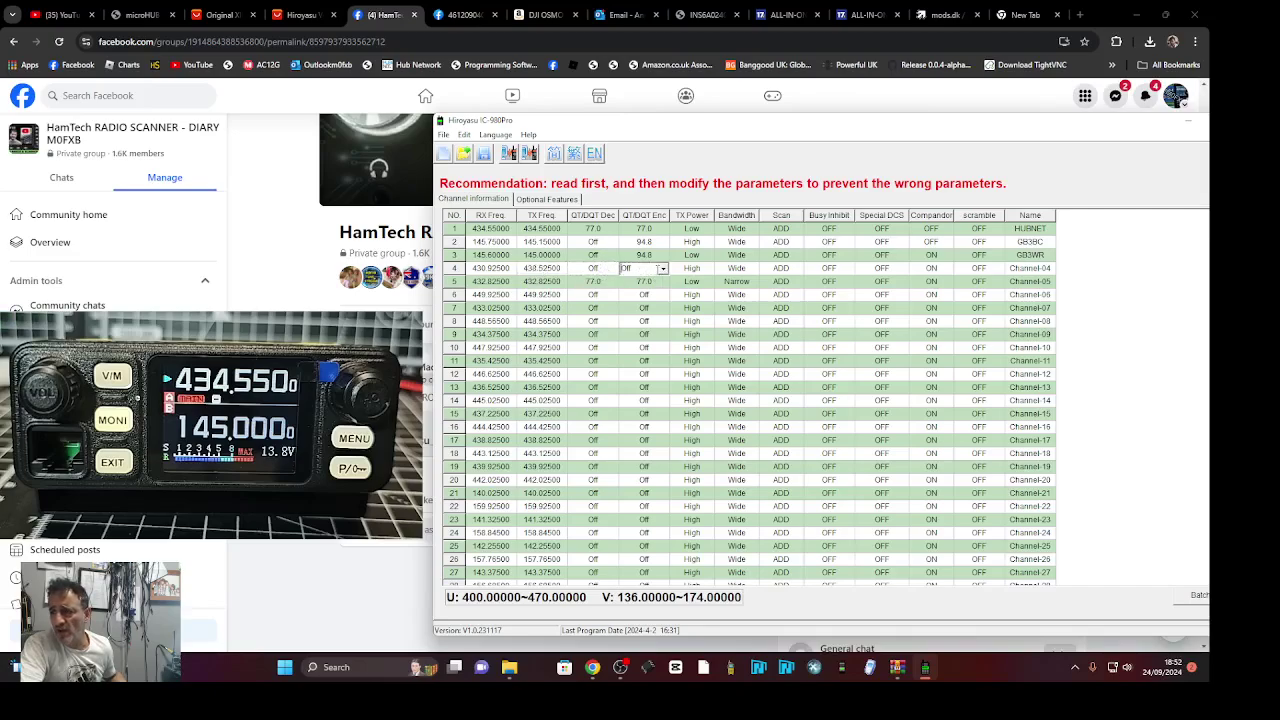
pyautogui.click(662, 269)
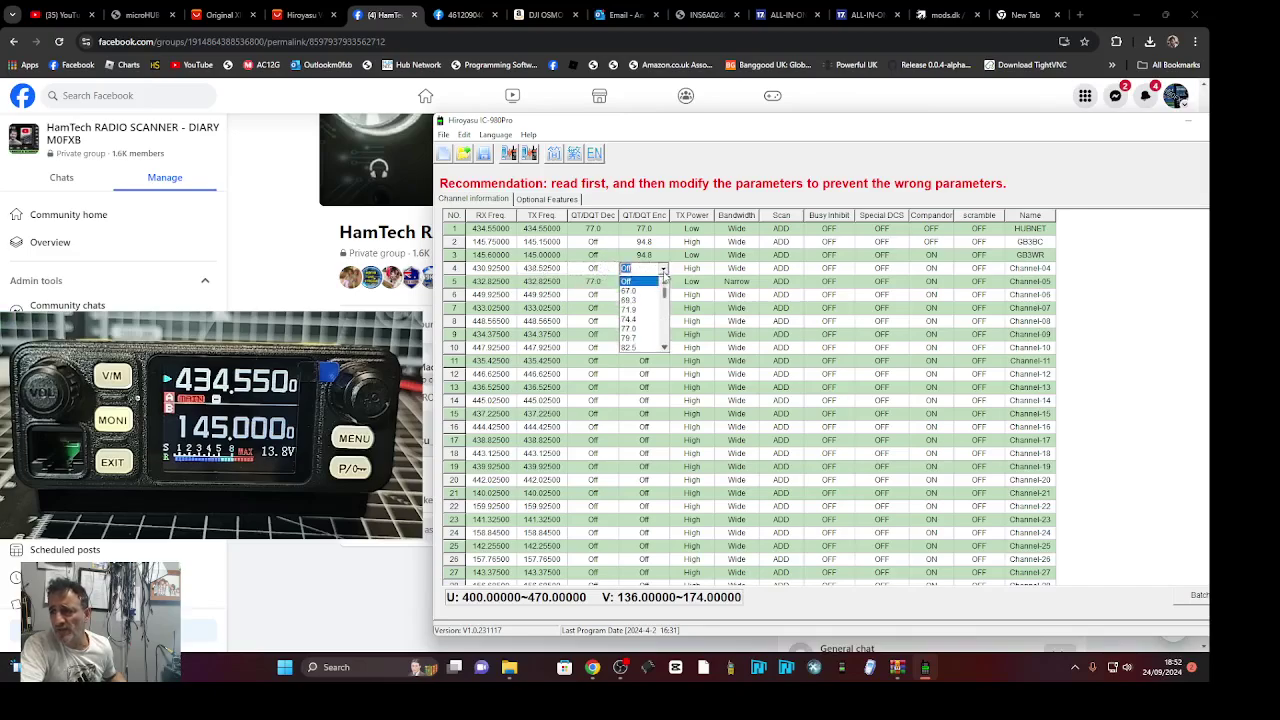
pyautogui.click(648, 329)
pyautogui.click(698, 272)
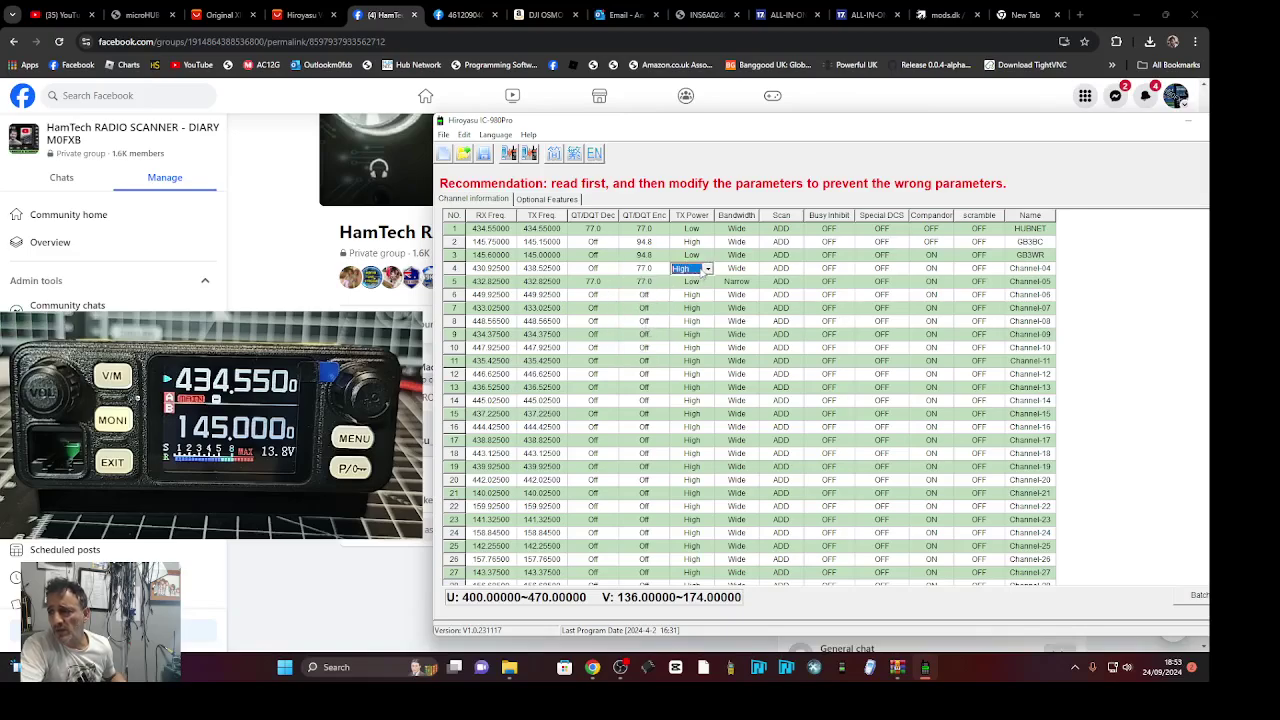
pyautogui.click(725, 270)
# Rename channel 4 as GB3FI
pyautogui.click(1025, 270)
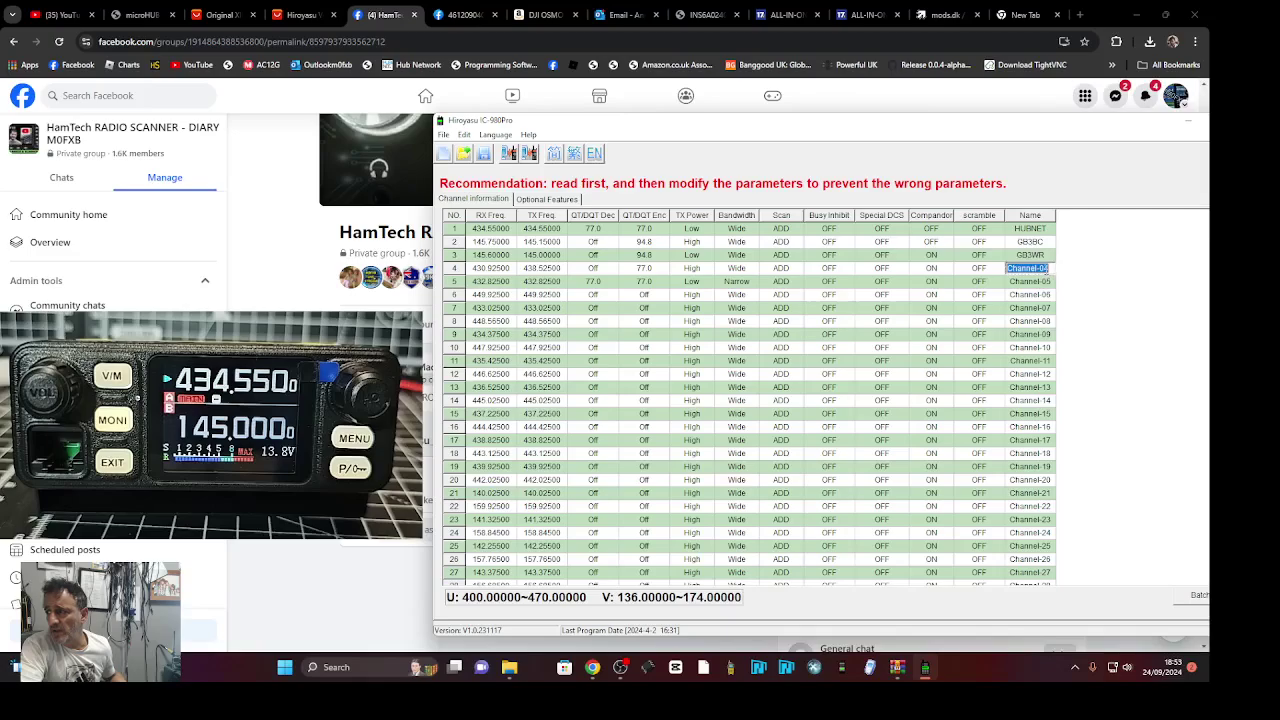
pyautogui.write('GB')
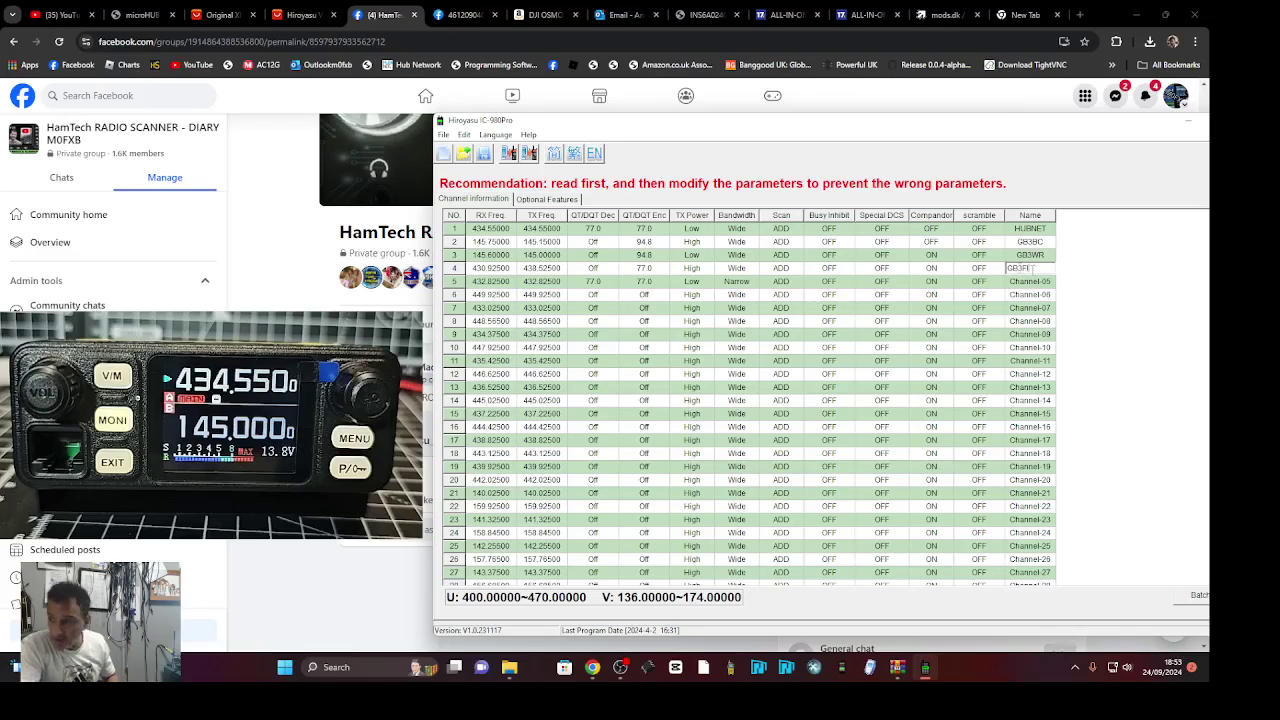
pyautogui.write('3FI')
pyautogui.click(829, 307)
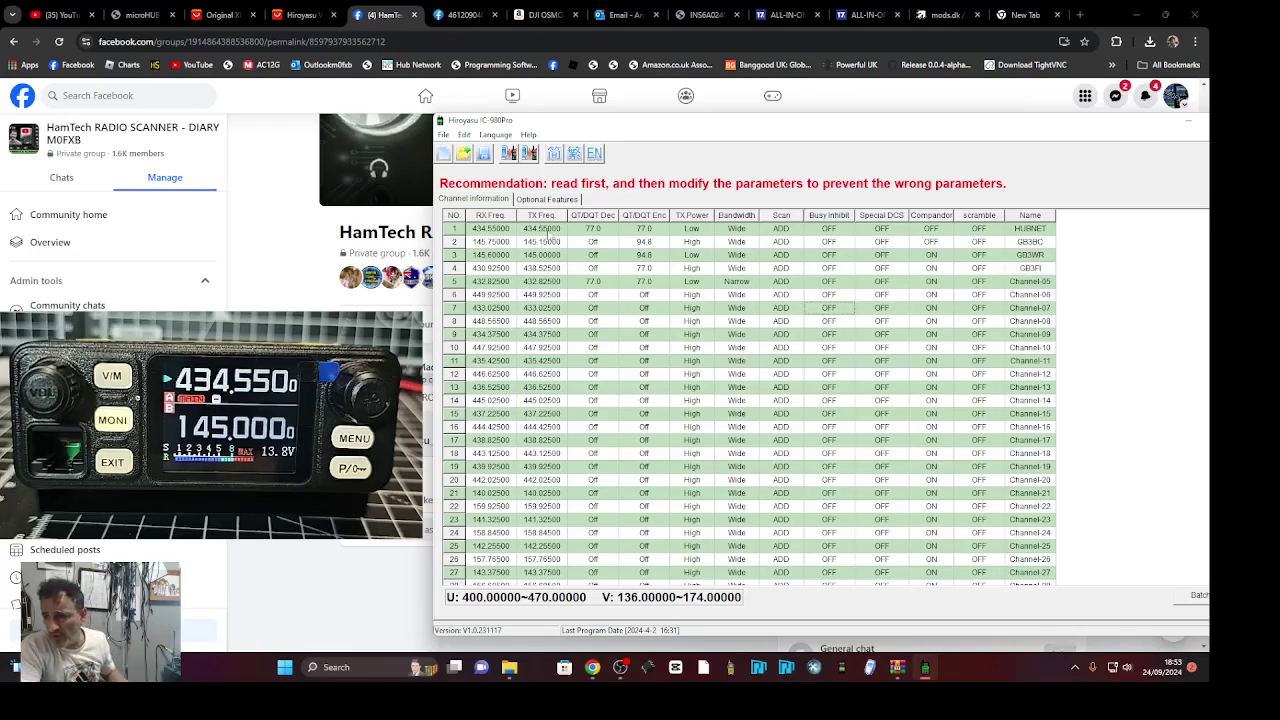
# Open the optional features and set side A's TX frequency to 434.55
pyautogui.click(546, 200)
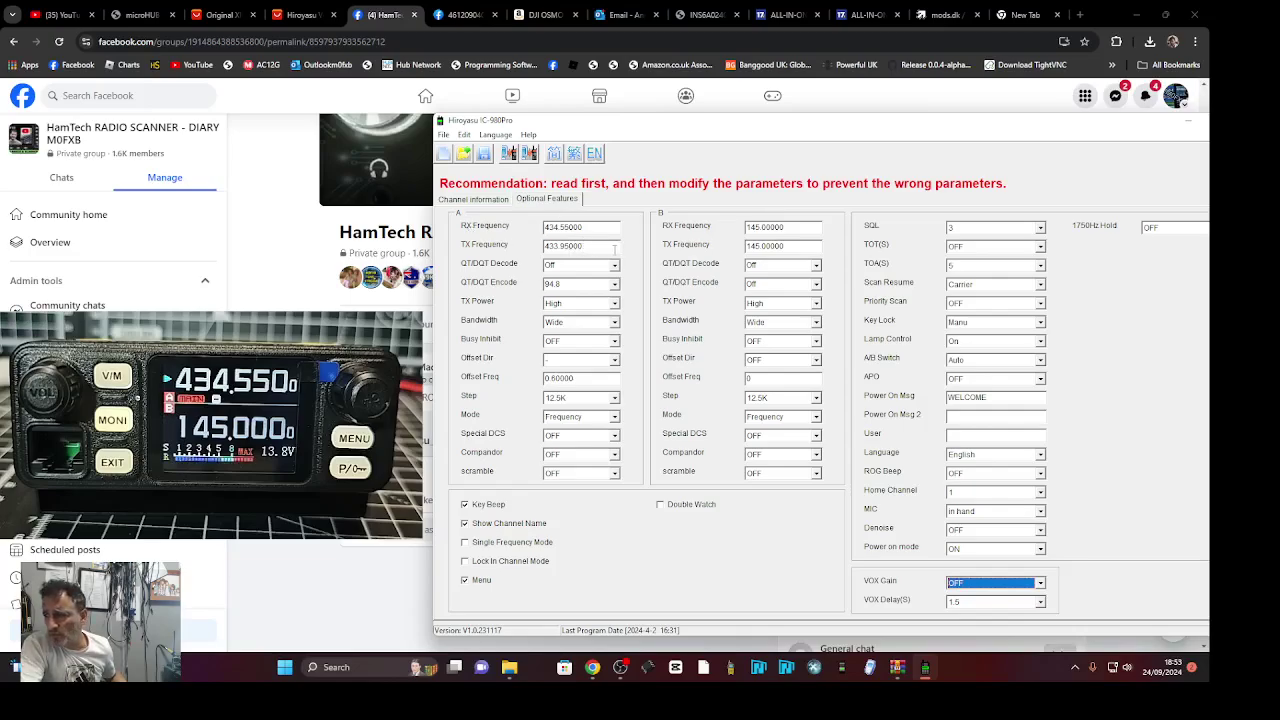
pyautogui.doubleClick(586, 246)
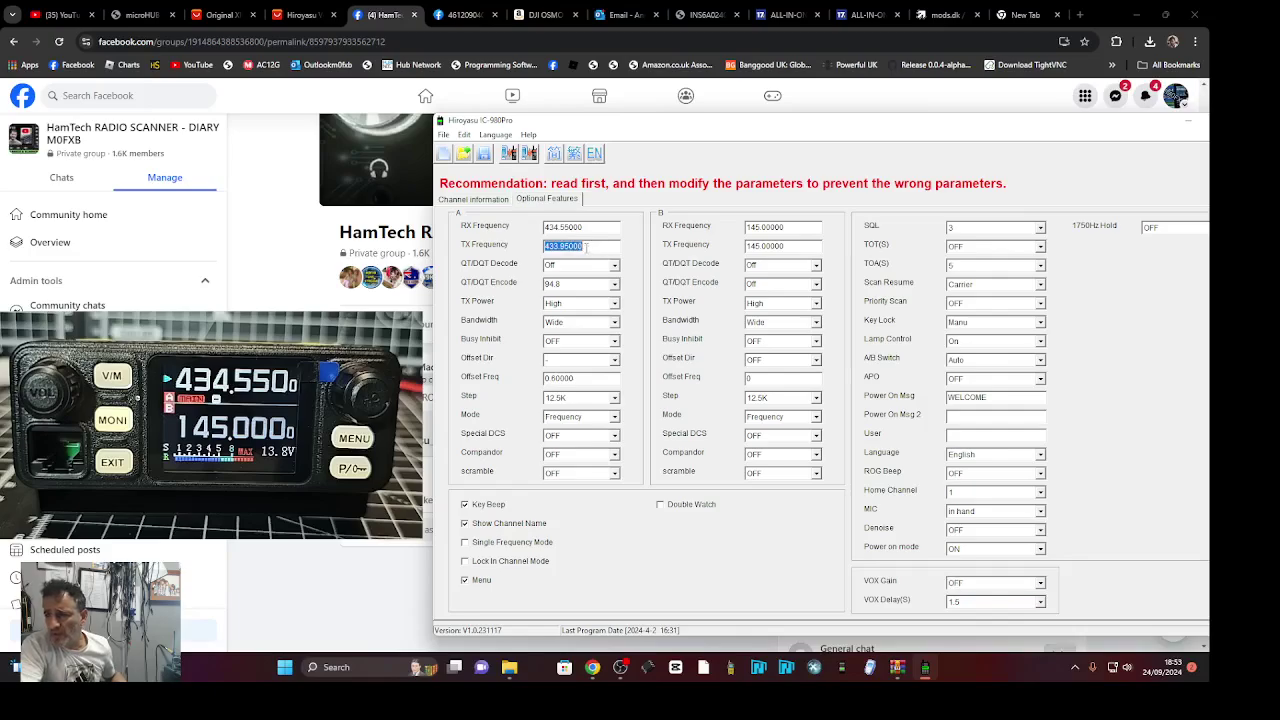
pyautogui.write('43')
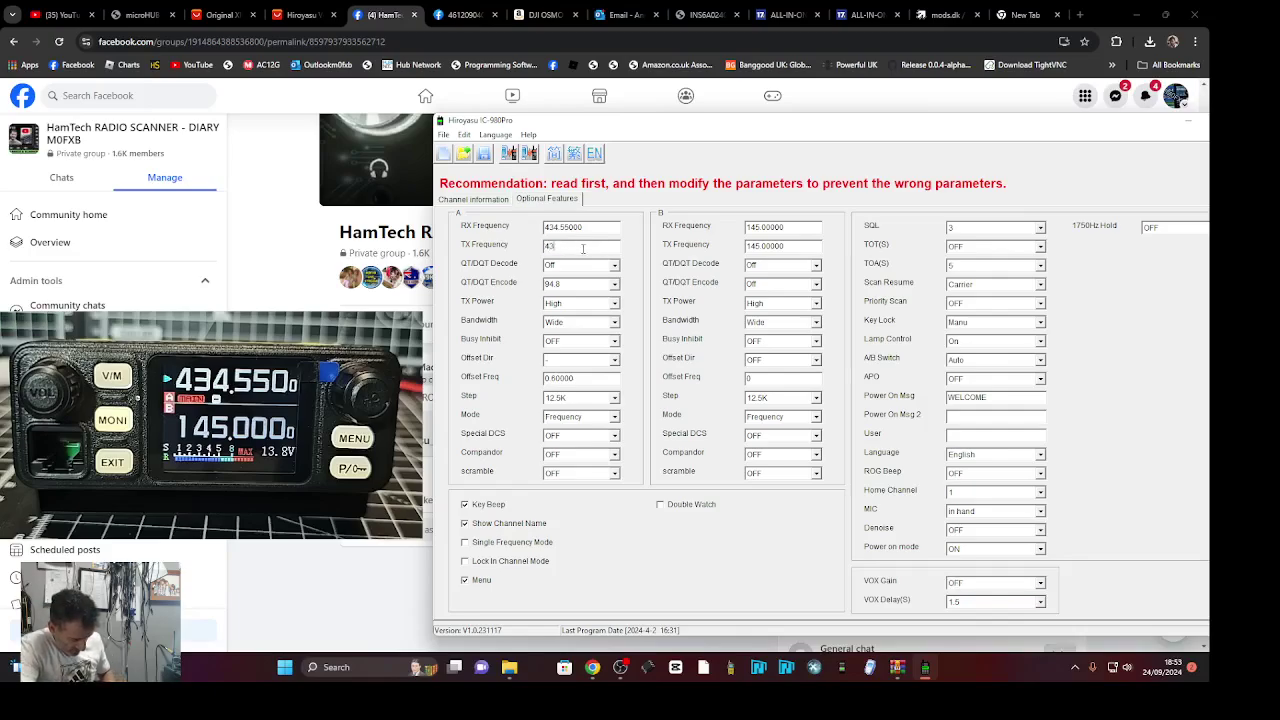
pyautogui.write('4.55')
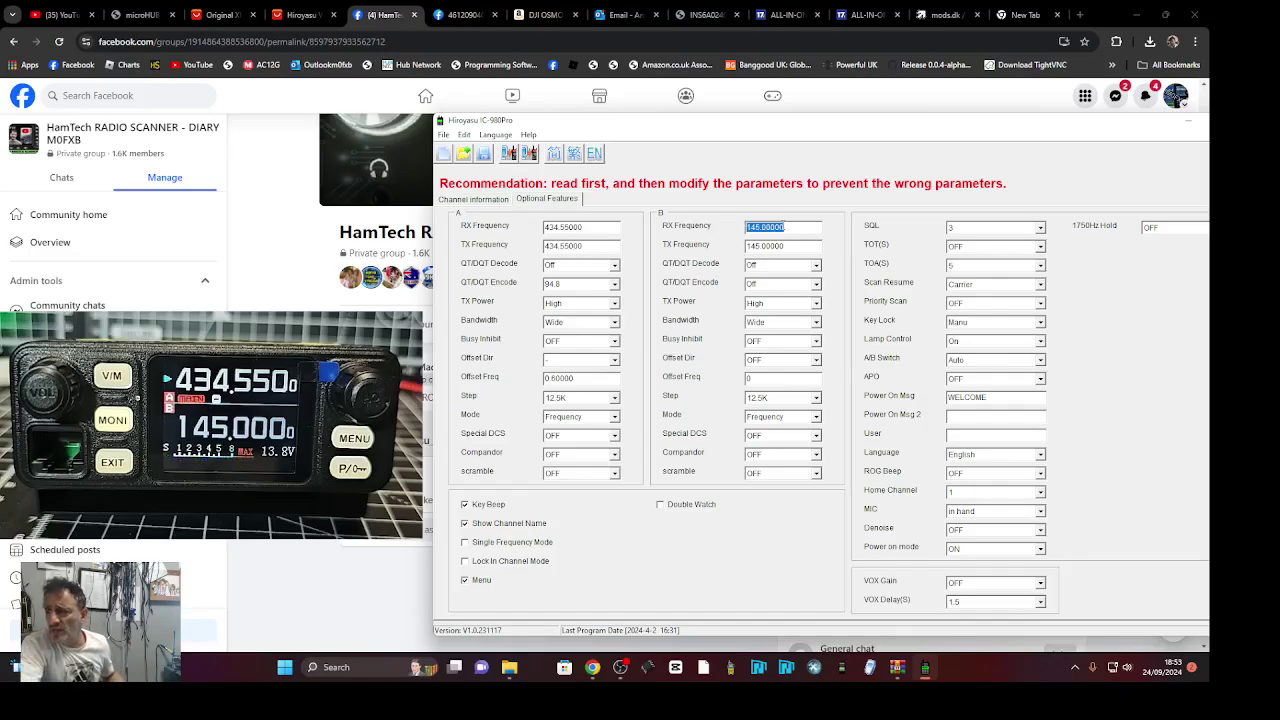
# Set side B's RX frequency to 430.925
pyautogui.doubleClick(782, 227)
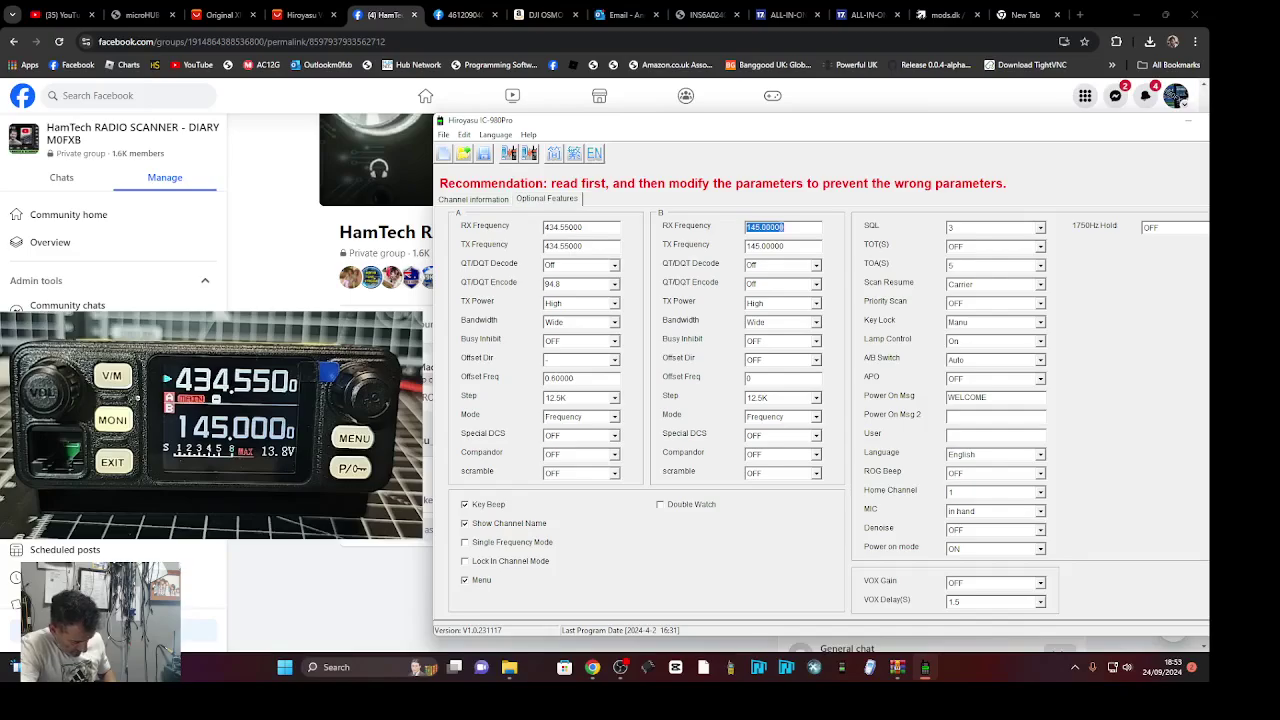
pyautogui.write('430')
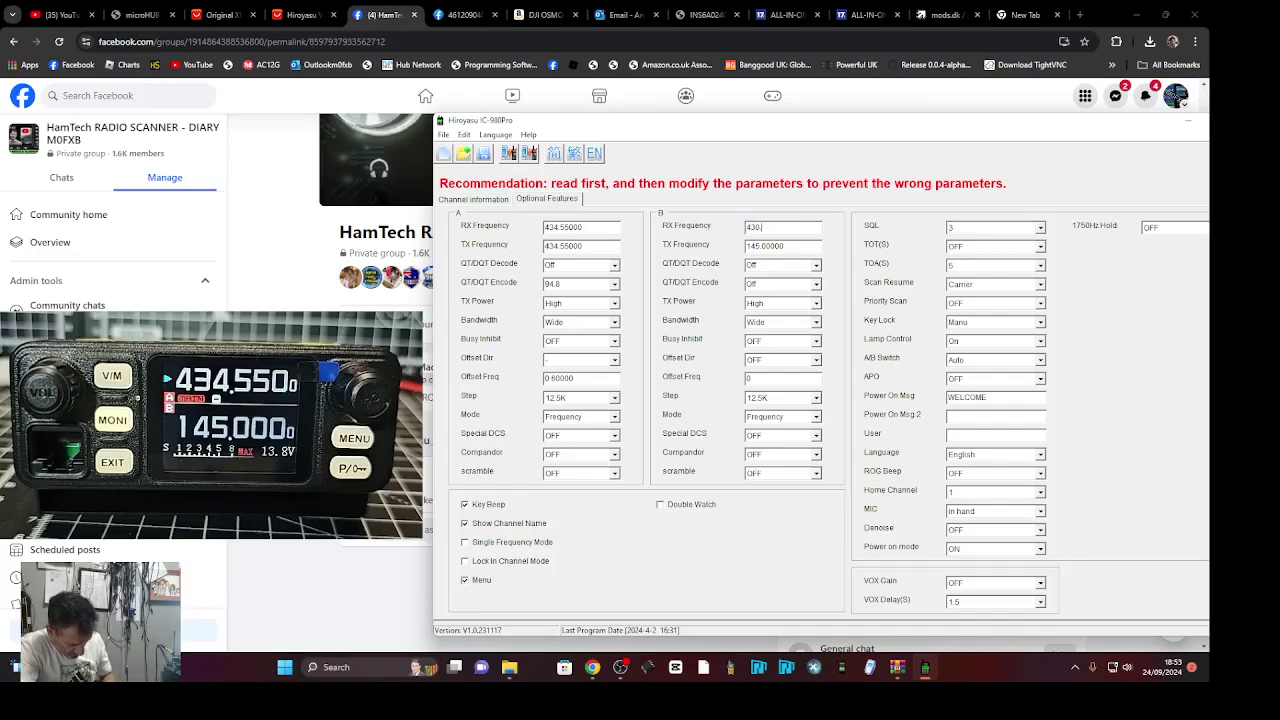
pyautogui.write('.925')
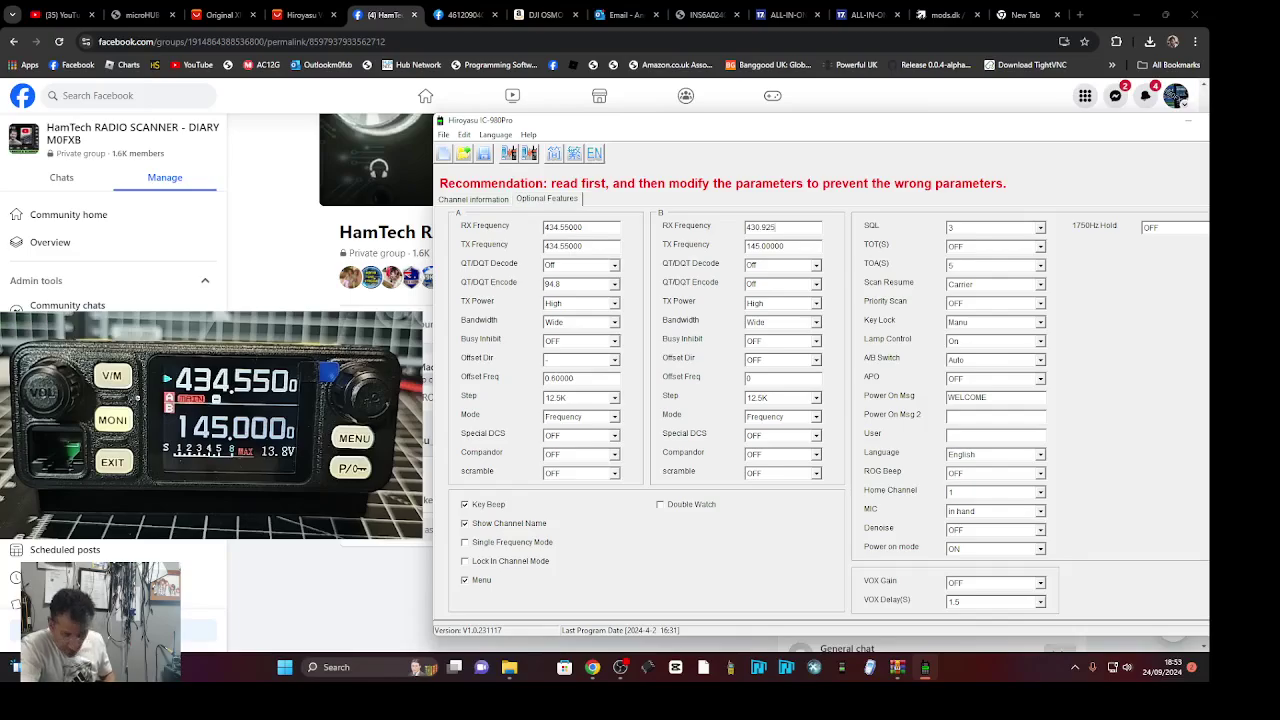
pyautogui.press('Tab')
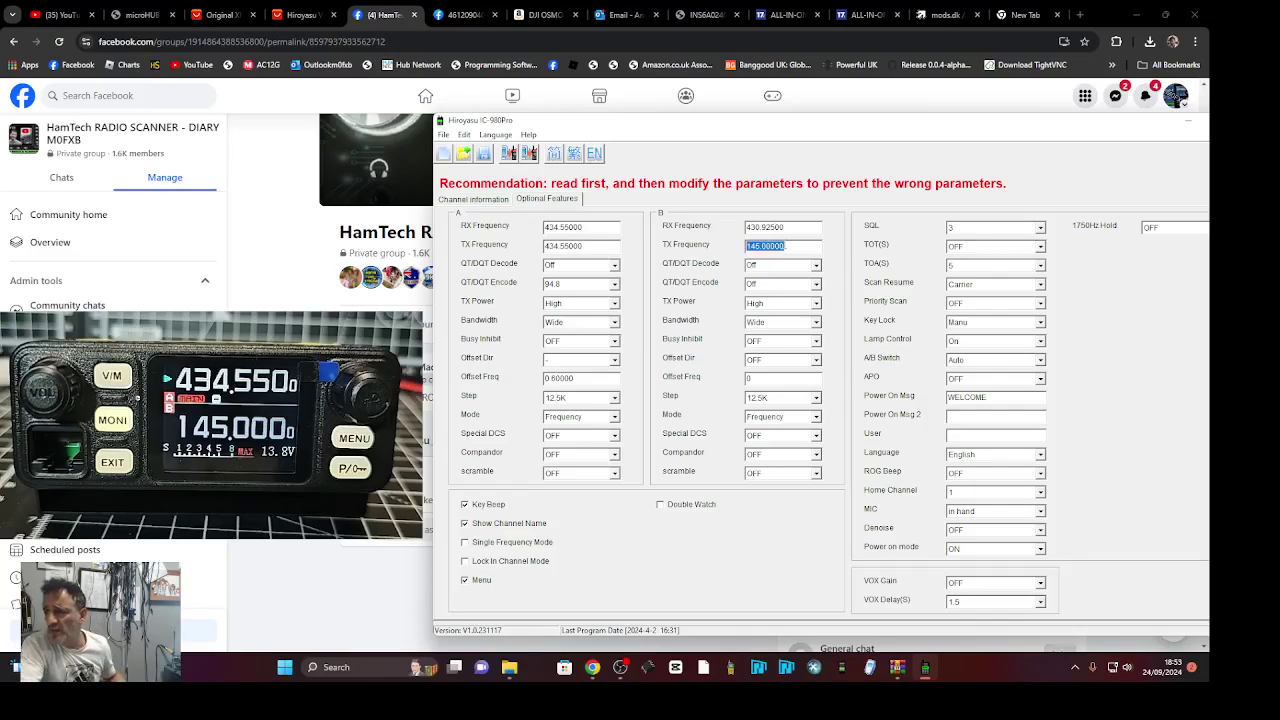
pyautogui.click(800, 245)
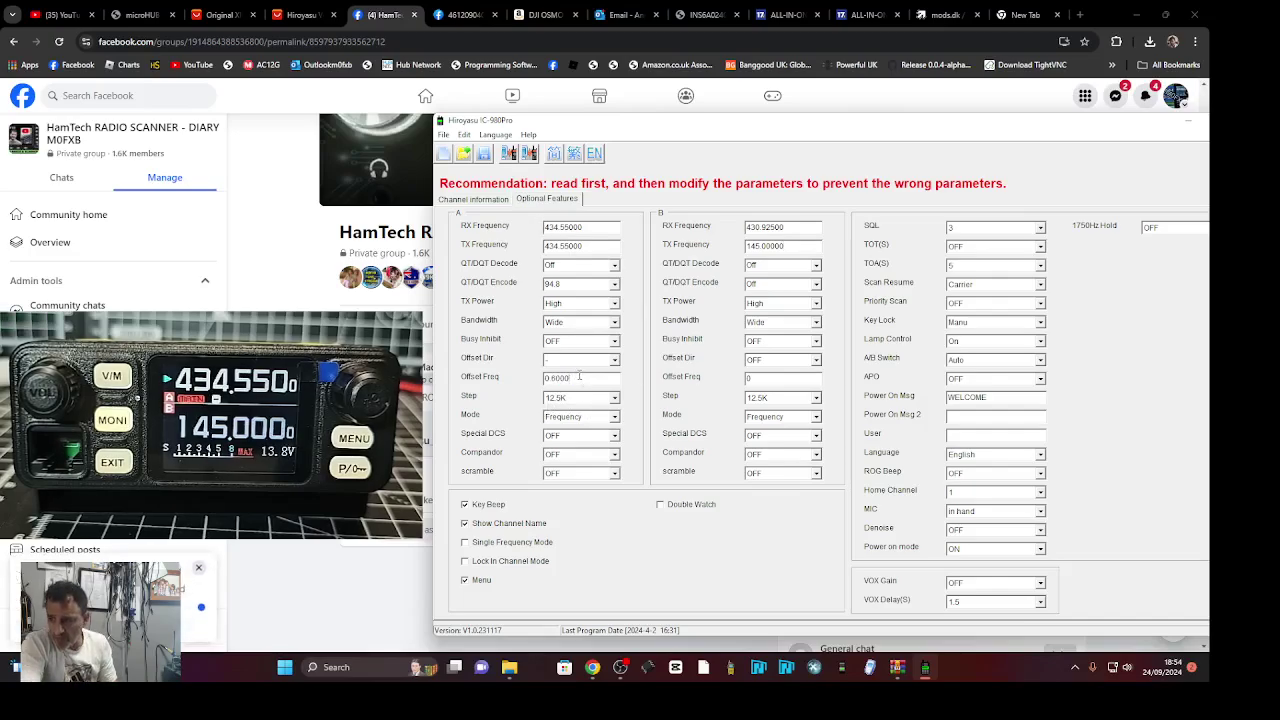
# Set side A's offset frequency to 0 and its offset direction to OFF, keeping Busy Inhibit at OFF
pyautogui.click(597, 434)
pyautogui.click(588, 380)
pyautogui.click(598, 341)
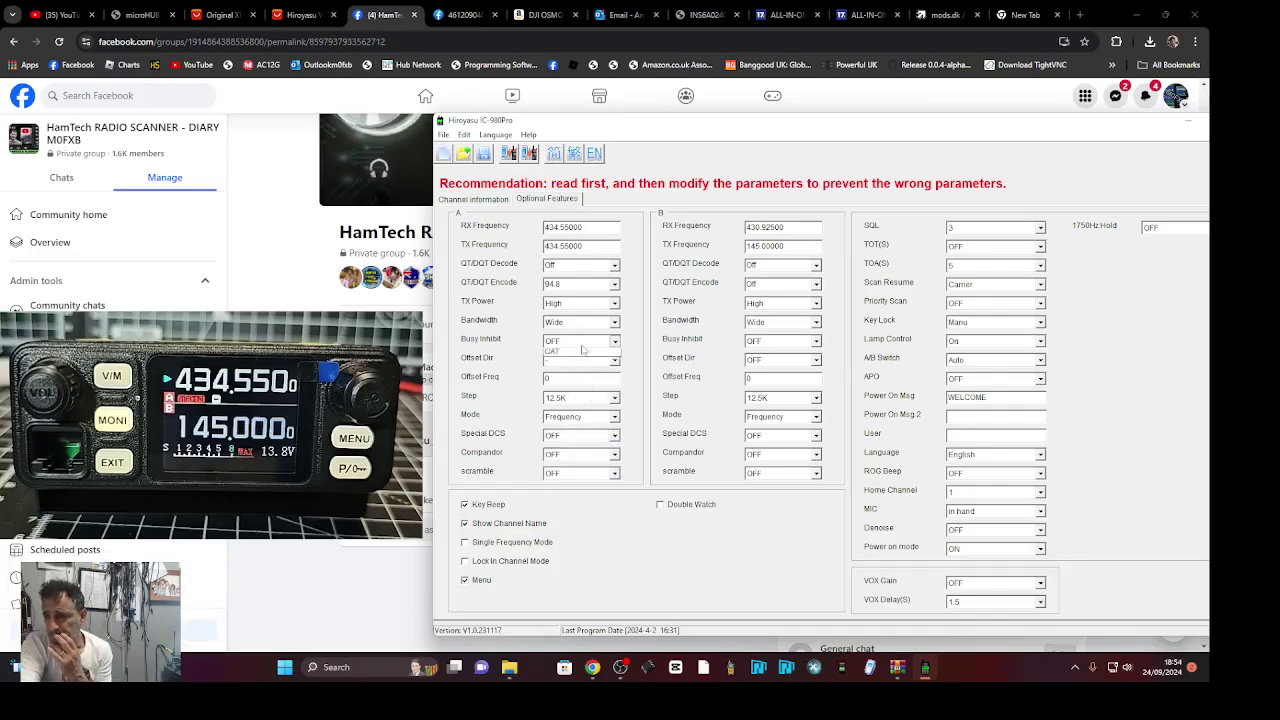
pyautogui.click(600, 352)
pyautogui.click(611, 360)
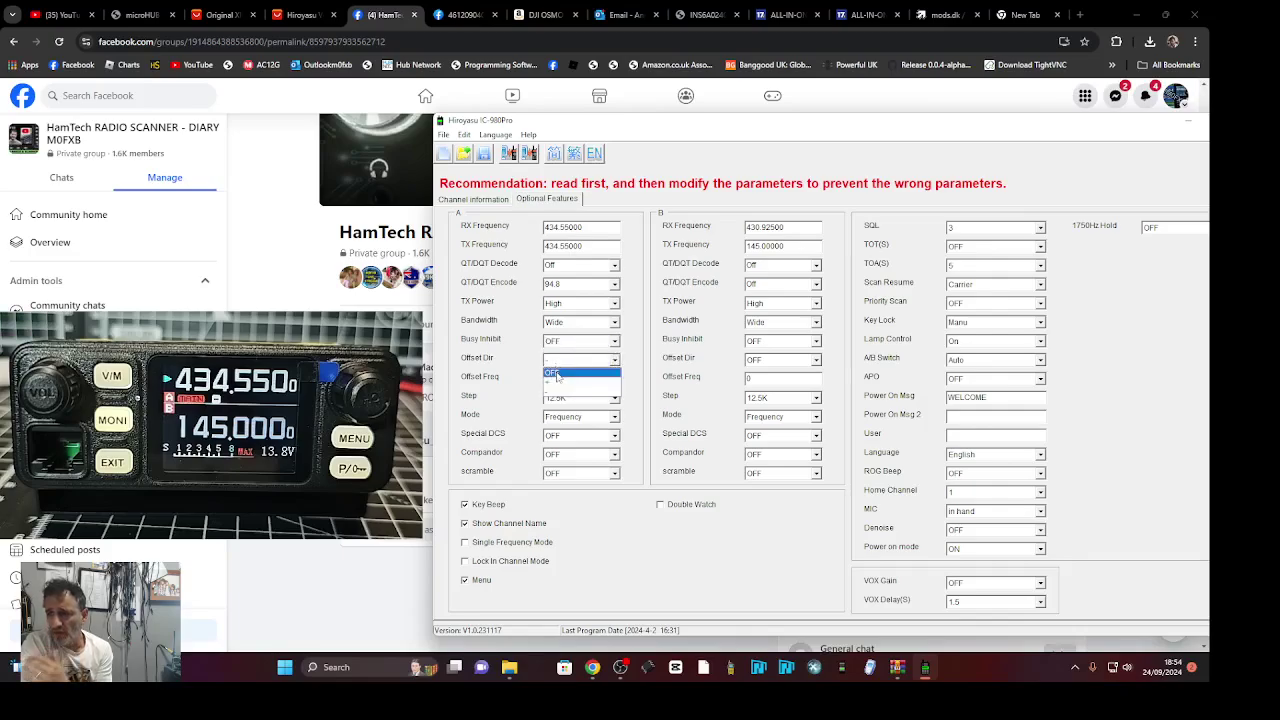
pyautogui.click(556, 371)
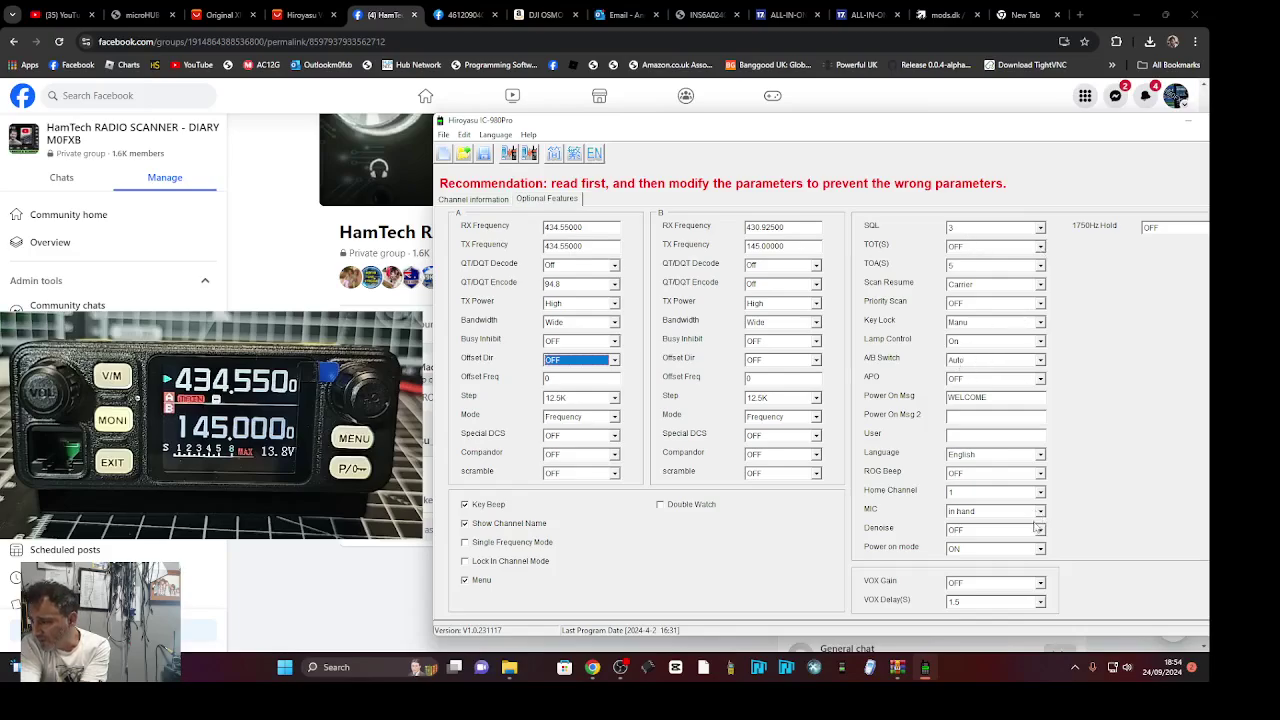
# Set the MIC option to device host and keep side A's Special DCS at OFF
pyautogui.scroll(-1, 1029, 516)
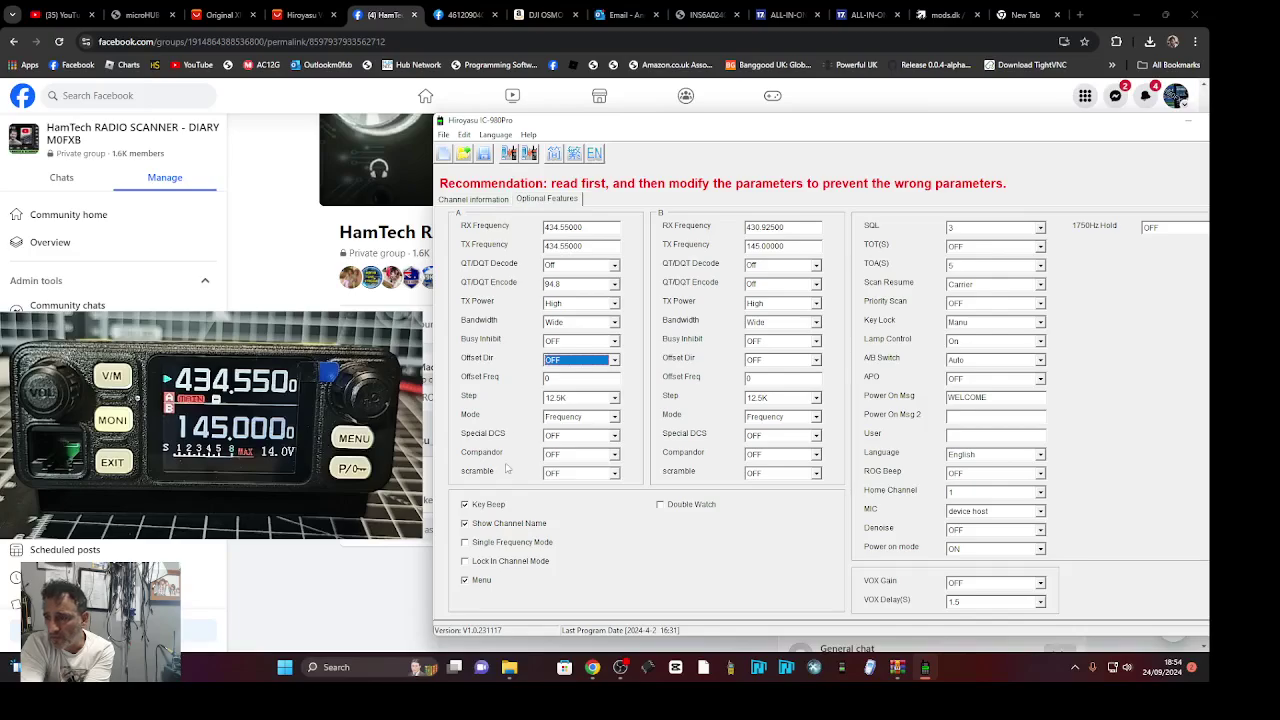
pyautogui.click(614, 436)
pyautogui.click(614, 445)
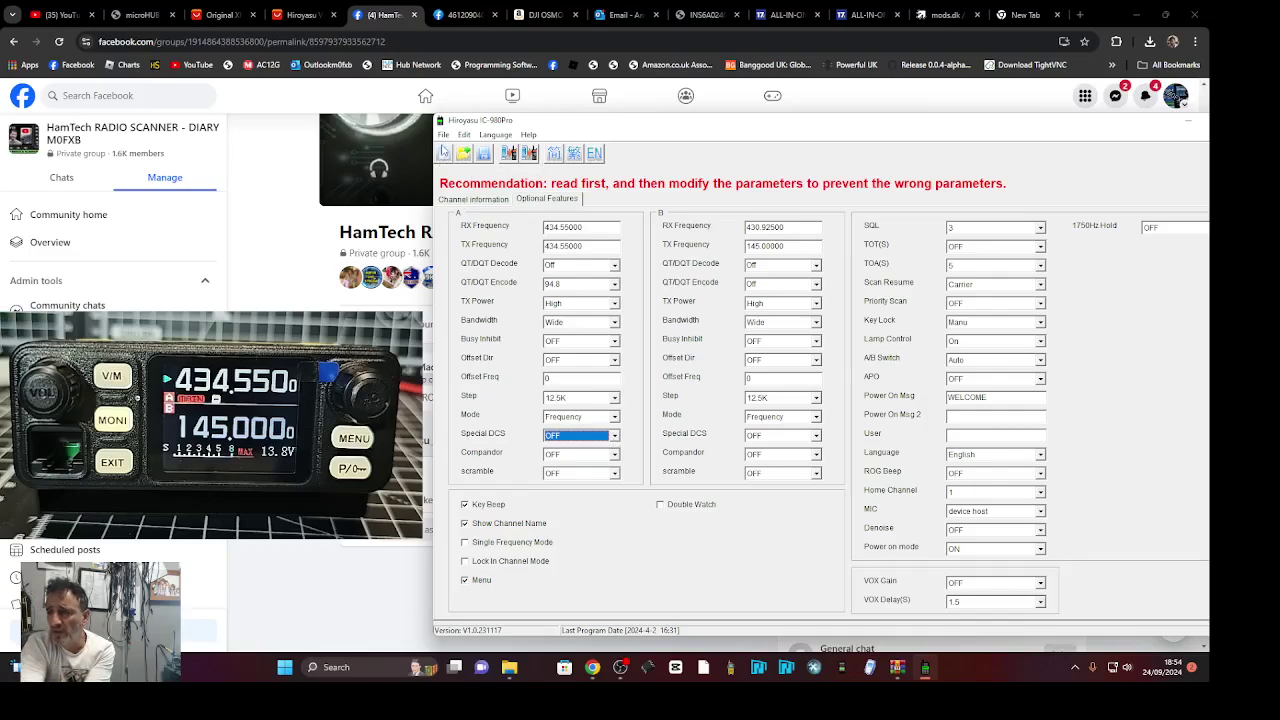
# Look through the edit and language options, view the programming software's version information and close it
pyautogui.click(464, 135)
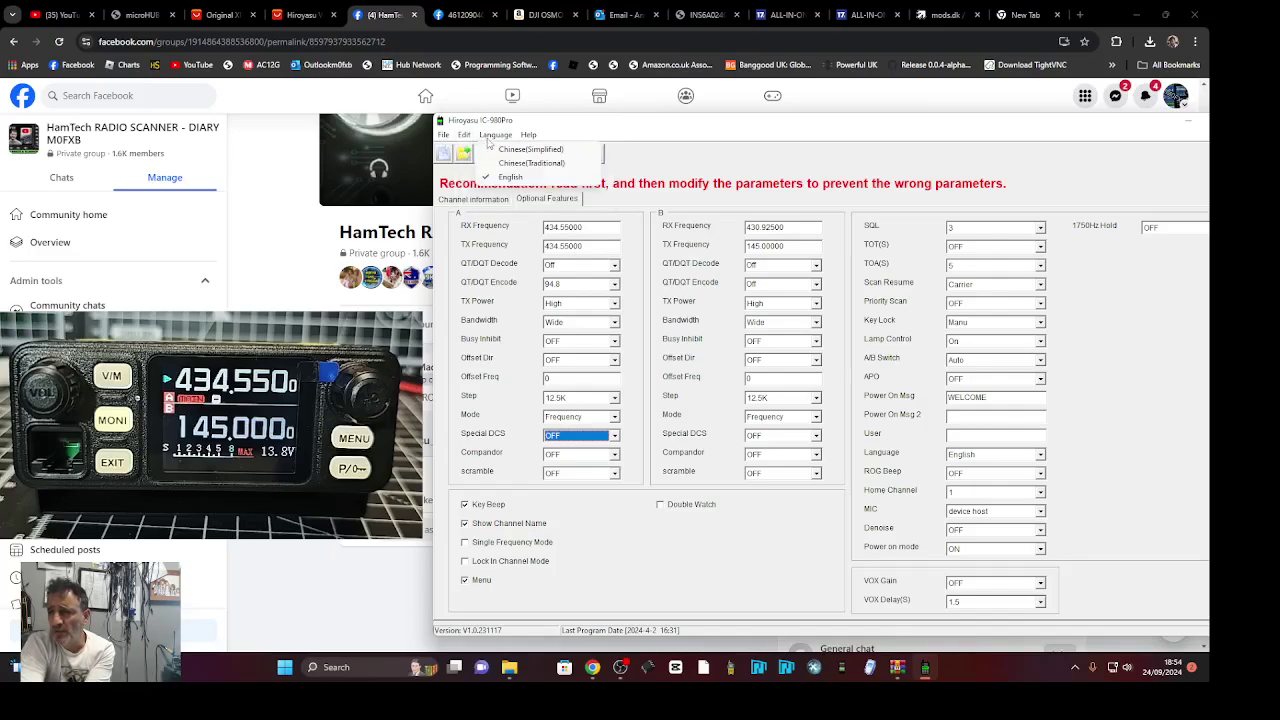
pyautogui.click(492, 135)
pyautogui.click(494, 135)
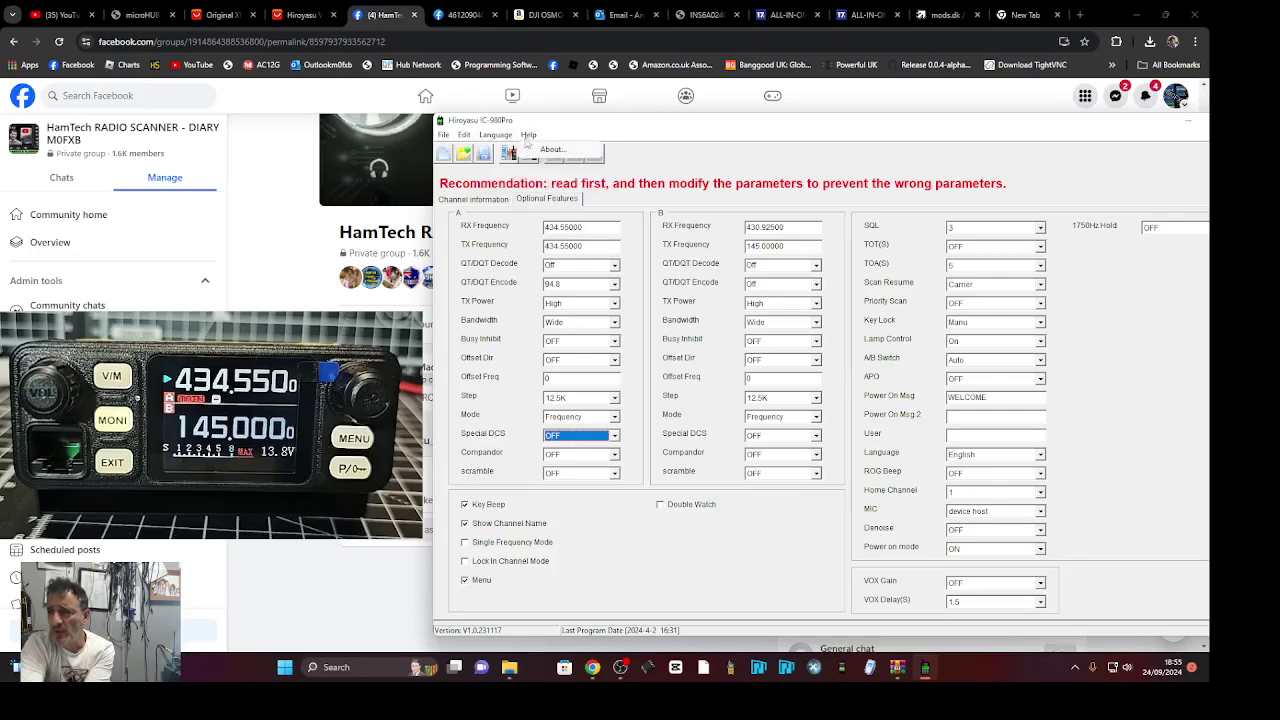
pyautogui.click(552, 149)
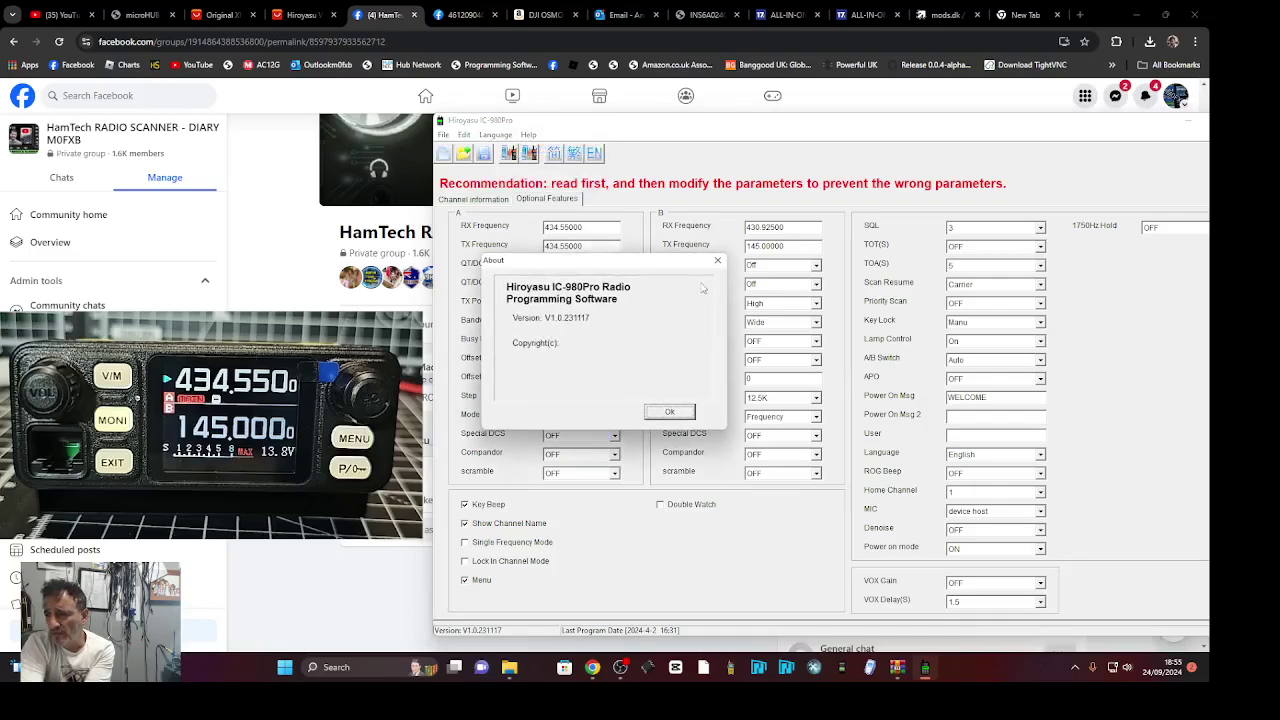
pyautogui.click(669, 411)
# Save the radio configuration to the Desktop as a YaShe file named 90
pyautogui.click(444, 135)
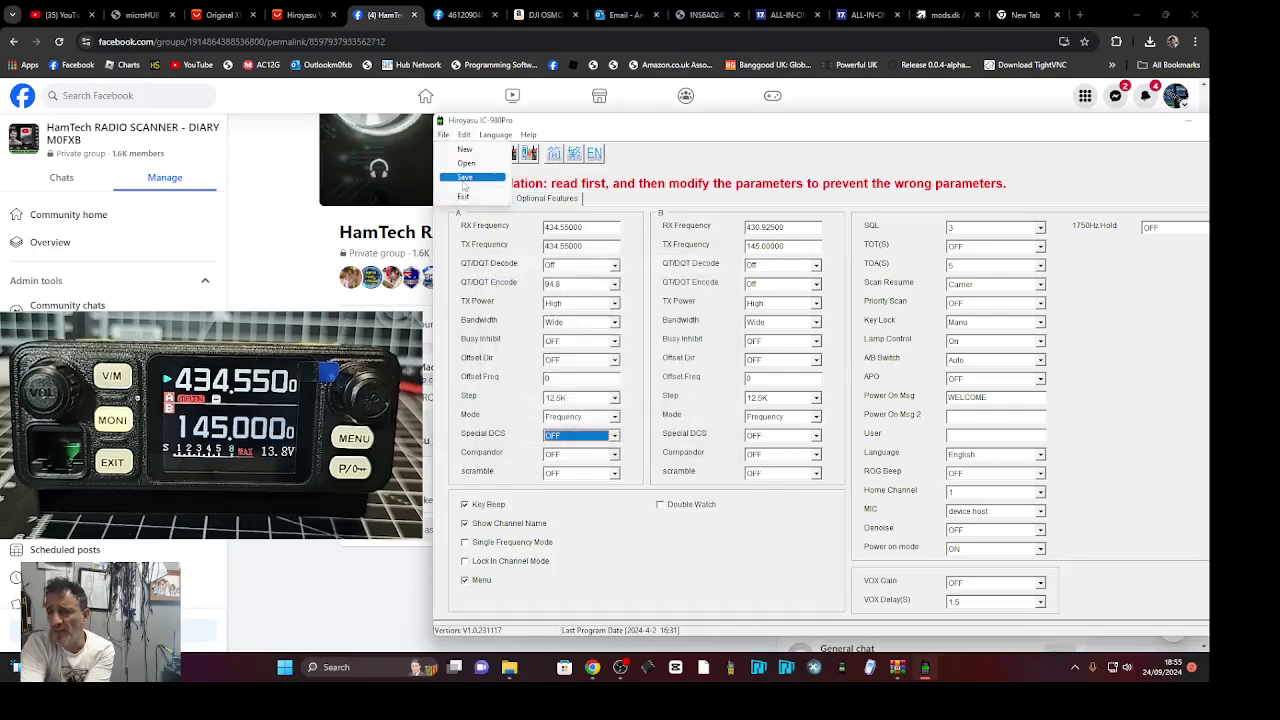
pyautogui.click(464, 177)
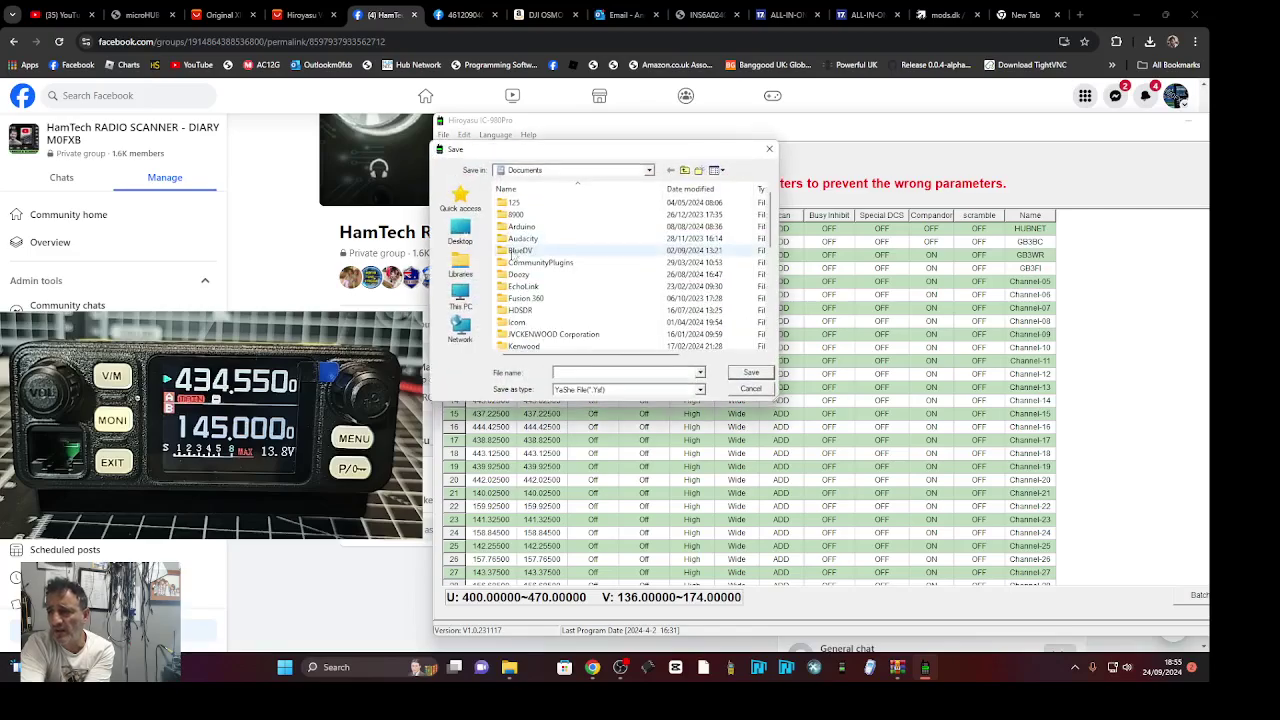
pyautogui.click(460, 232)
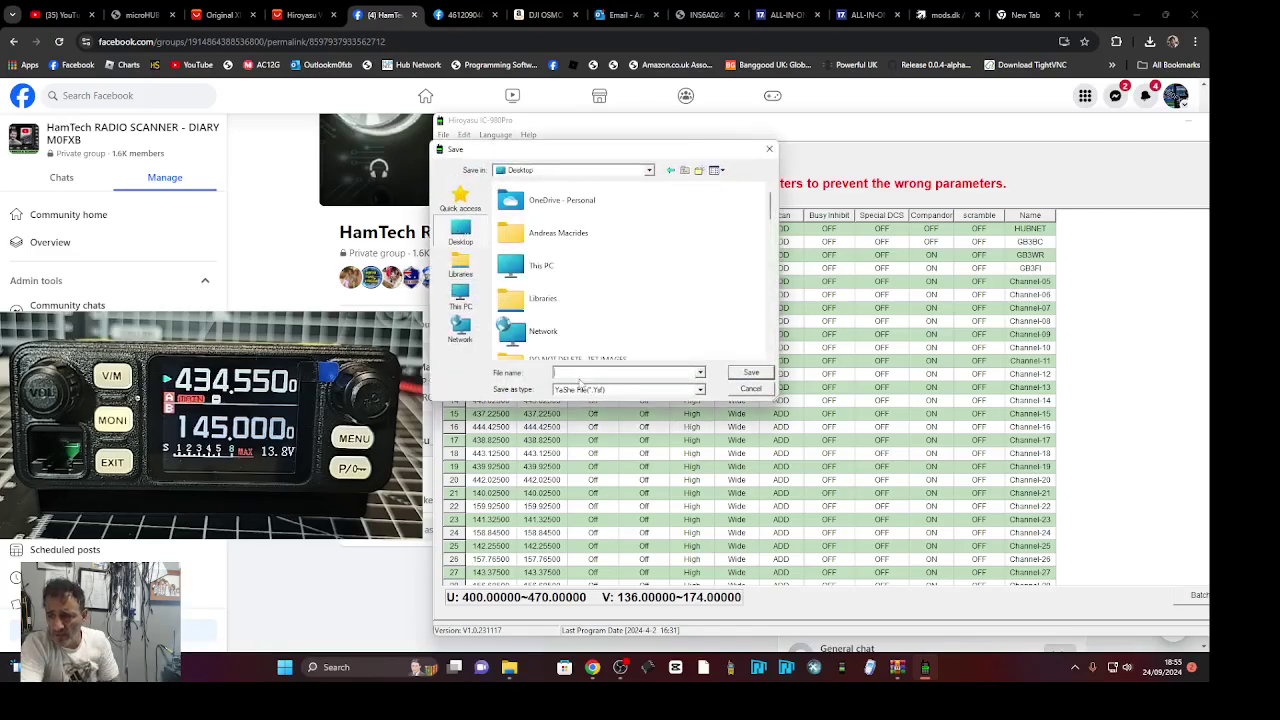
pyautogui.write('90')
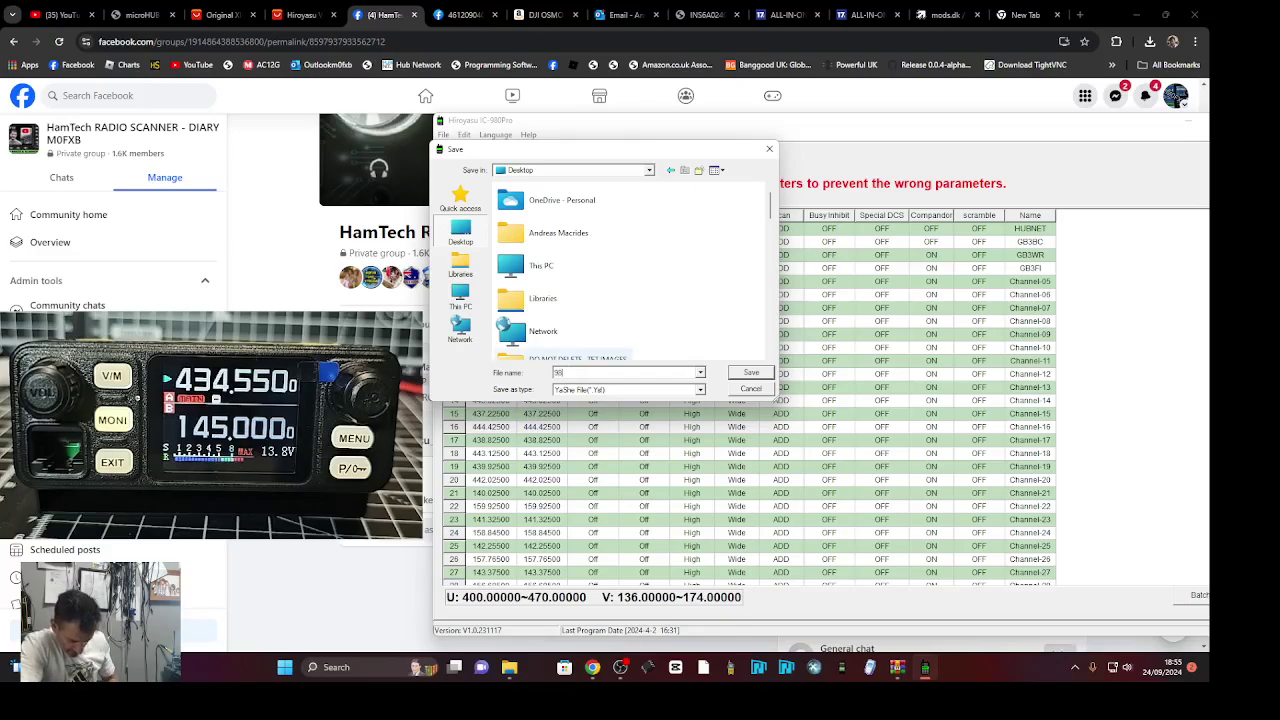
pyautogui.click(750, 372)
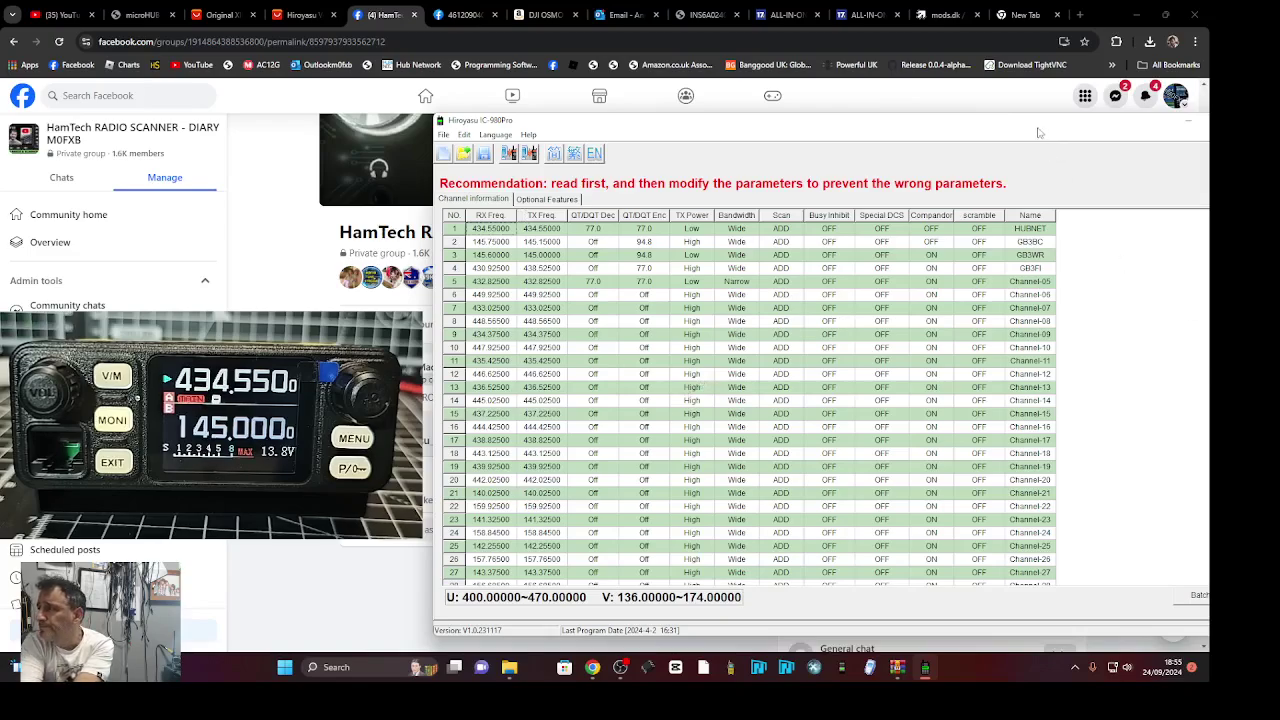
# Write the edited channels and optional features to the radio and dismiss the completion message
pyautogui.moveTo(1040, 132)
pyautogui.mouseDown()
pyautogui.moveTo(923, 134)
pyautogui.moveTo(1089, 140)
pyautogui.moveTo(909, 136)
pyautogui.moveTo(1062, 140)
pyautogui.moveTo(1006, 134)
pyautogui.moveTo(1049, 138)
pyautogui.mouseUp()
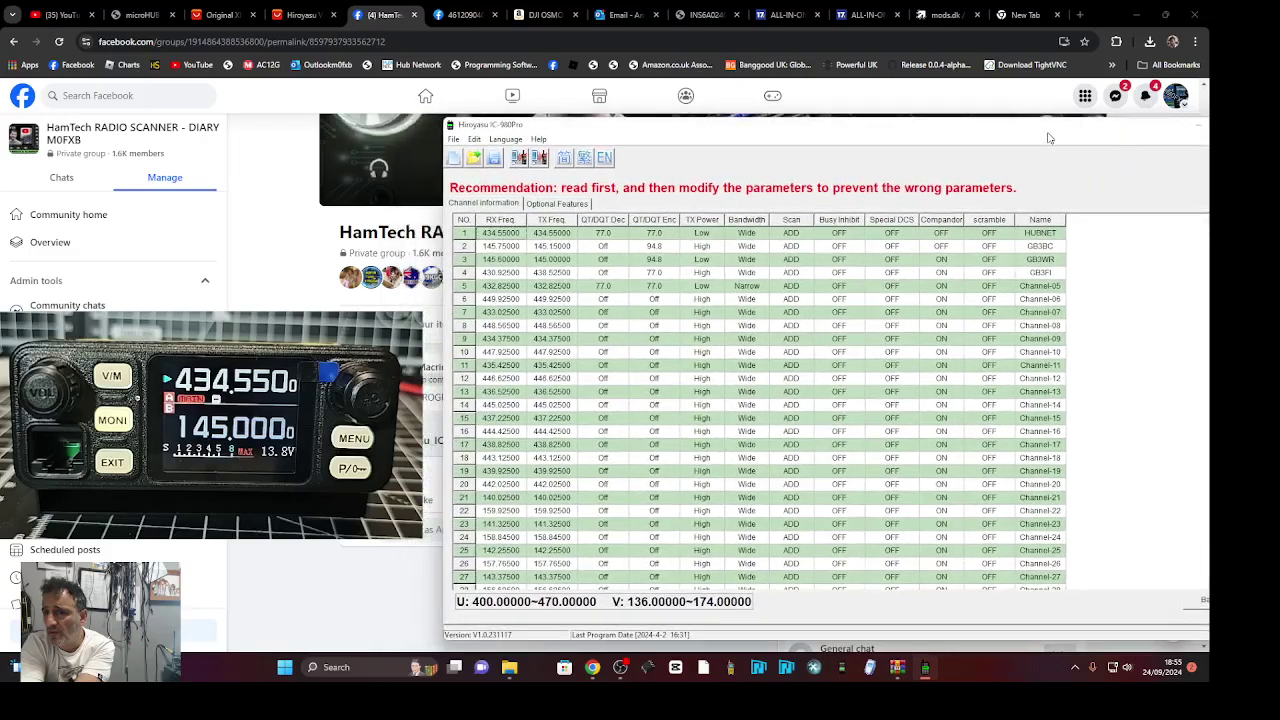
pyautogui.click(540, 158)
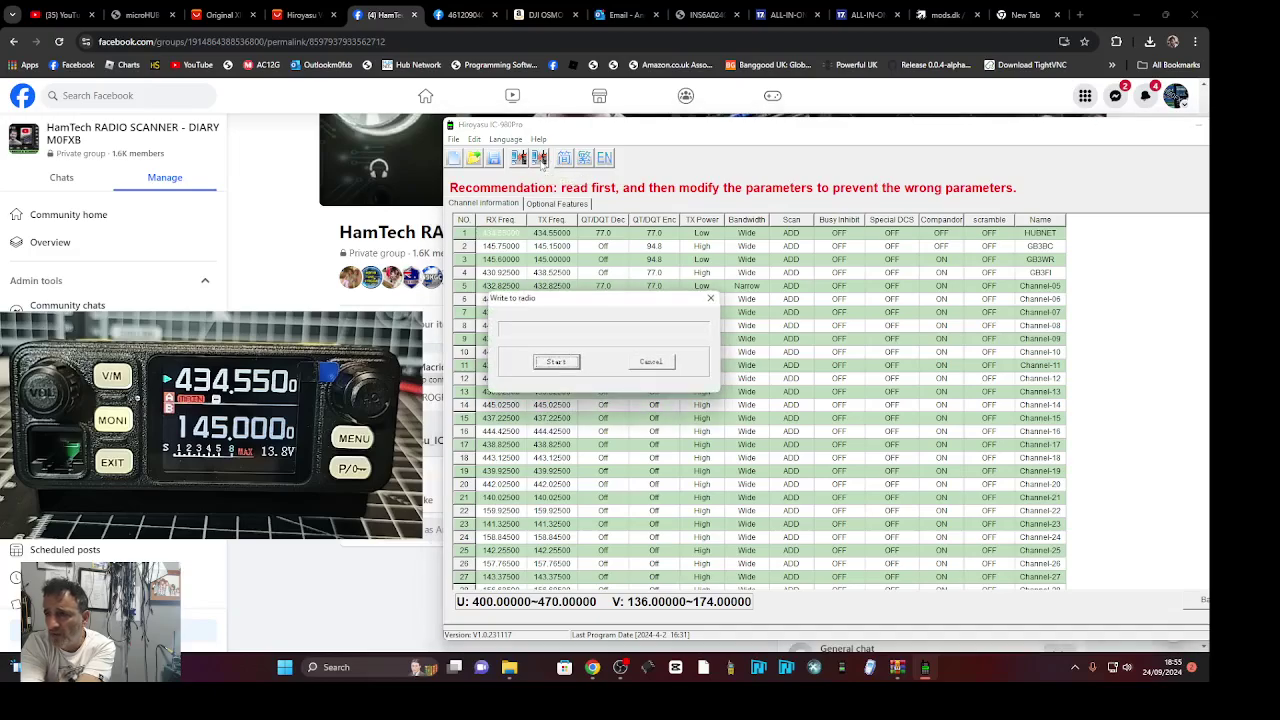
pyautogui.click(556, 368)
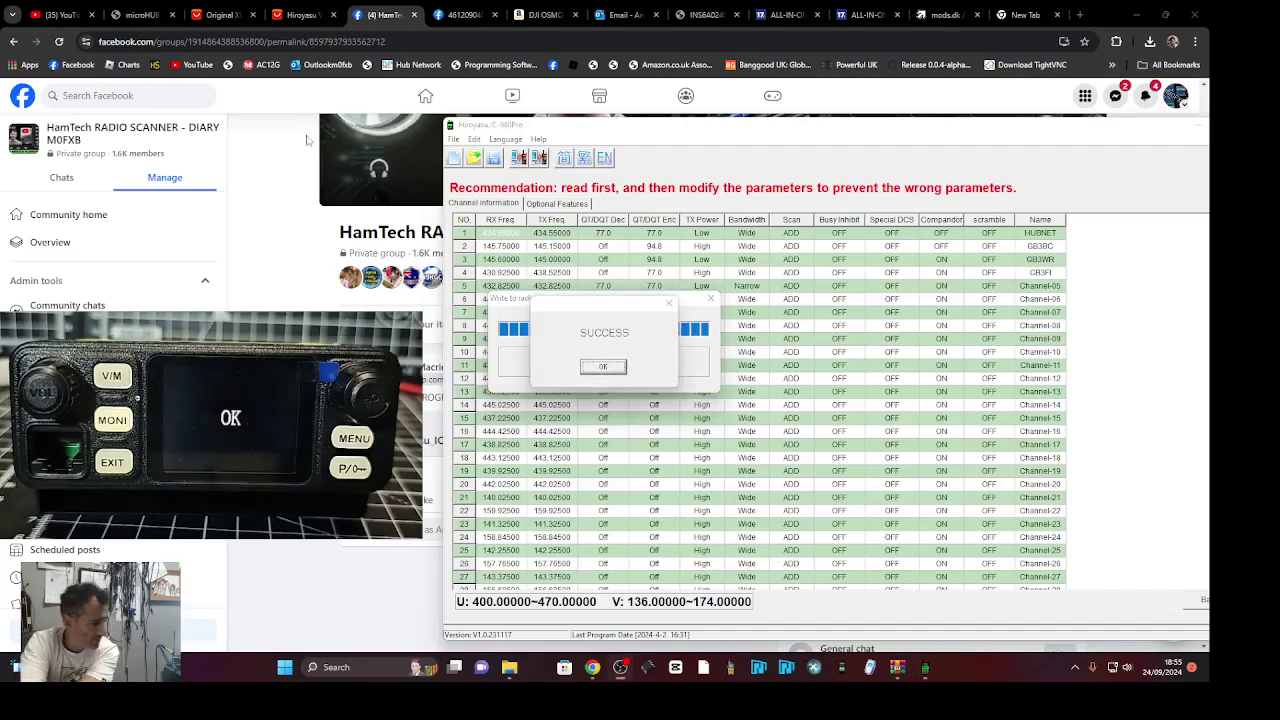
pyautogui.click(602, 368)
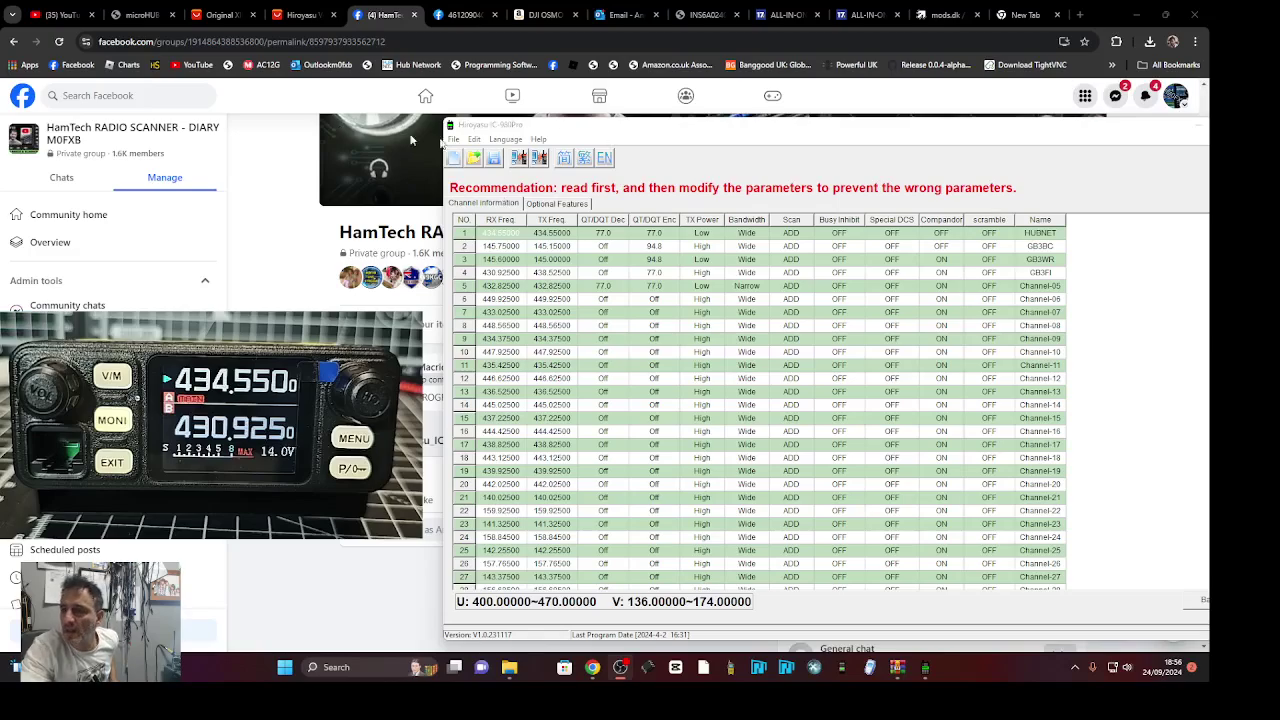
# Open the optional features again
pyautogui.click(571, 205)
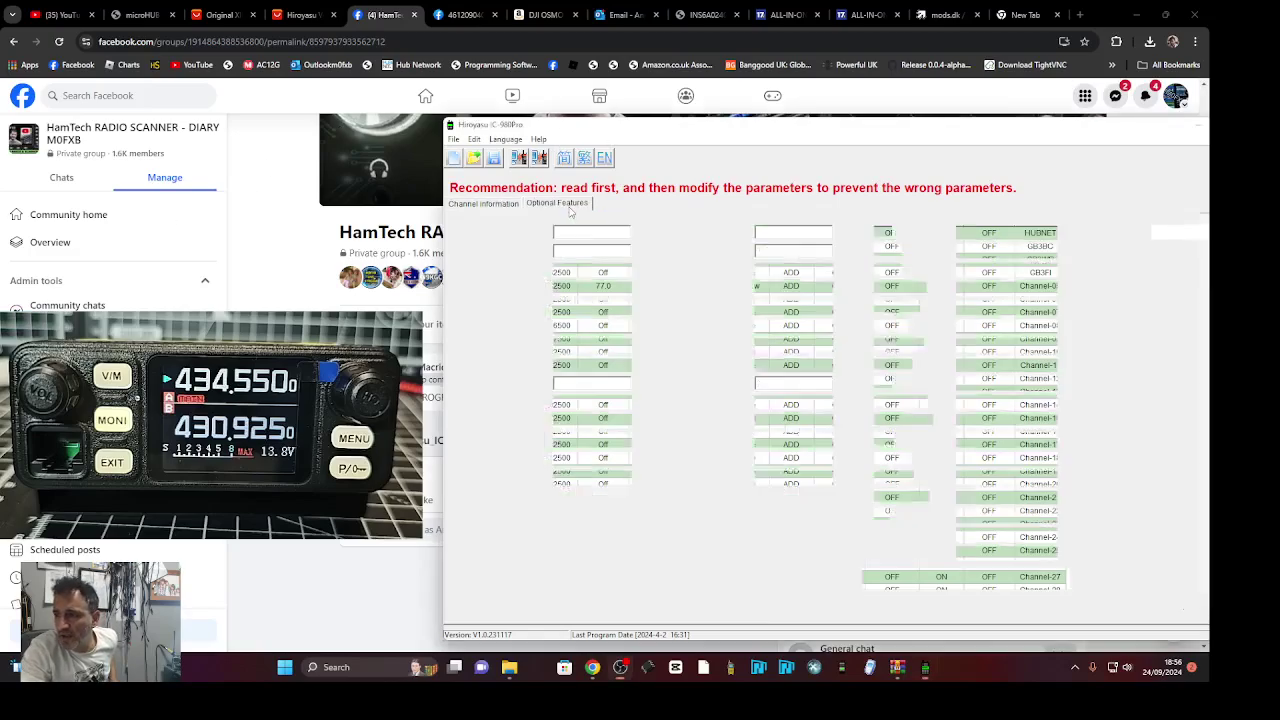